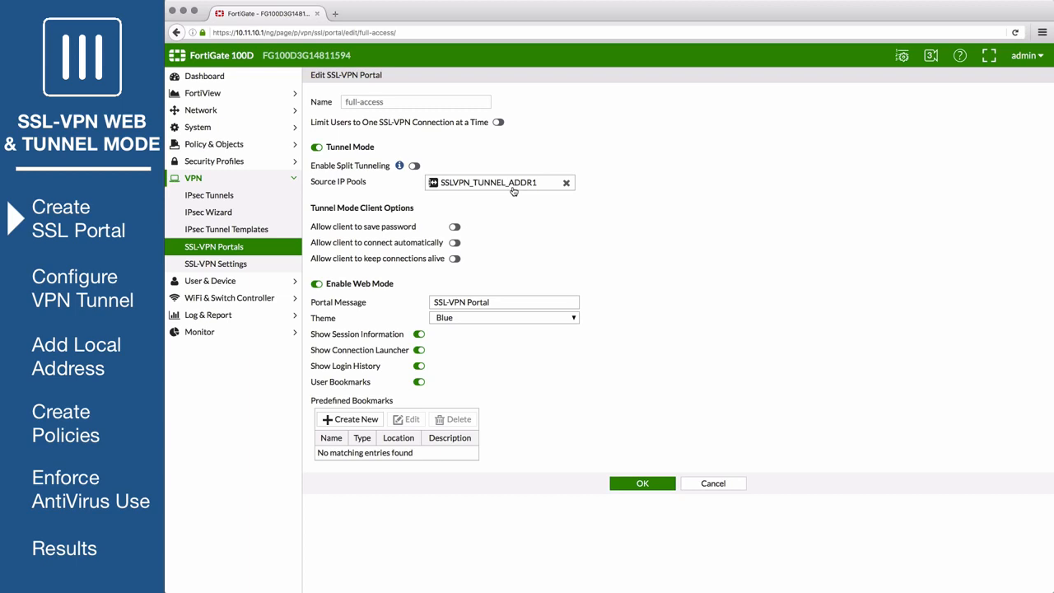
left_click(352, 421)
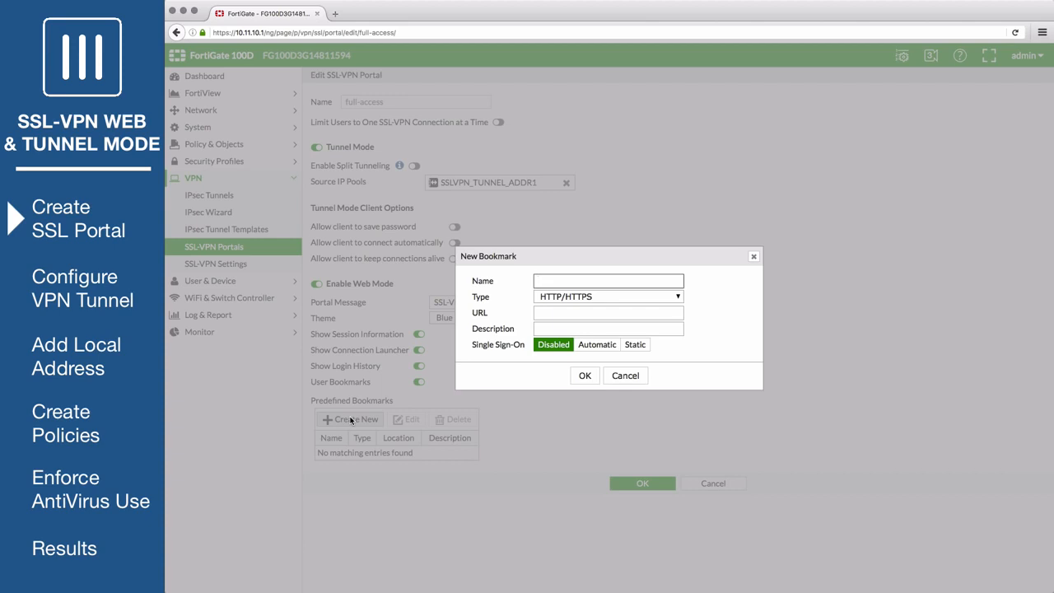
type("SFW FortiGate")
left_click(544, 314)
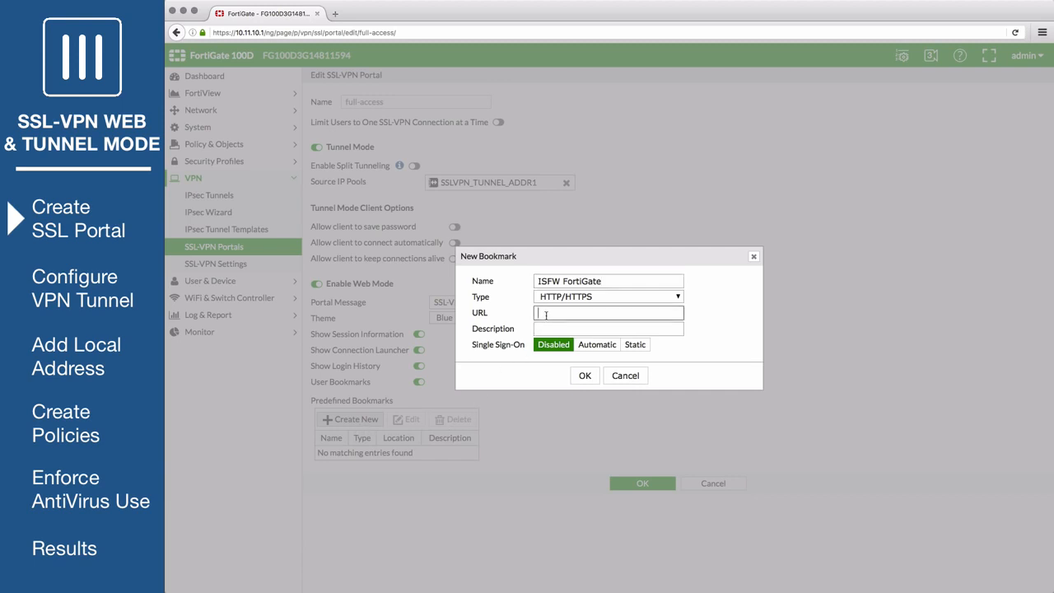
type("https://10.11.10.1")
left_click(584, 375)
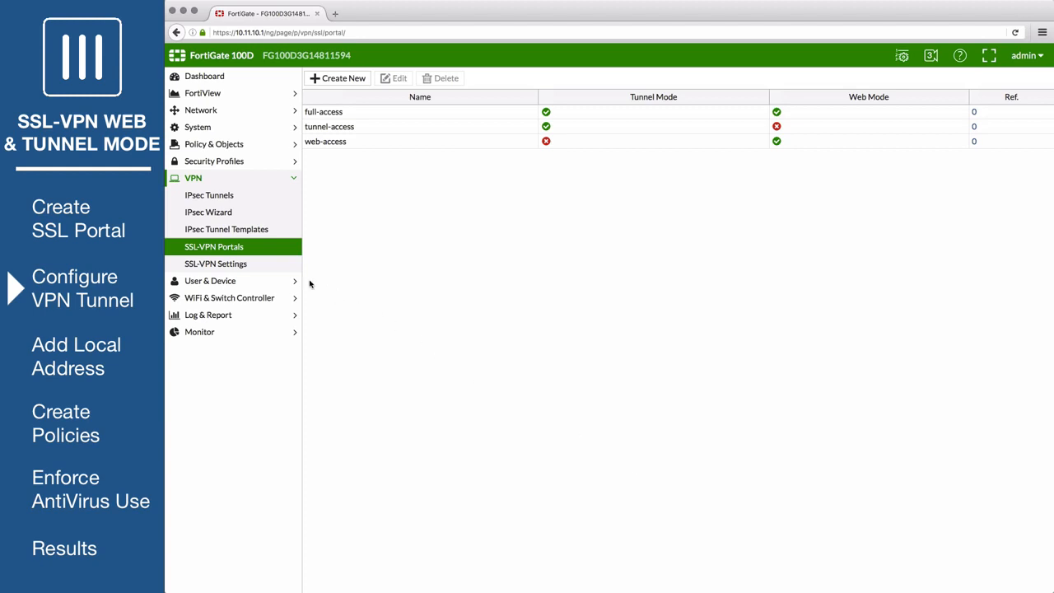
In SSL-VPN Settings, set the listening interface to wan1 and the listening port to 10443
left_click(247, 266)
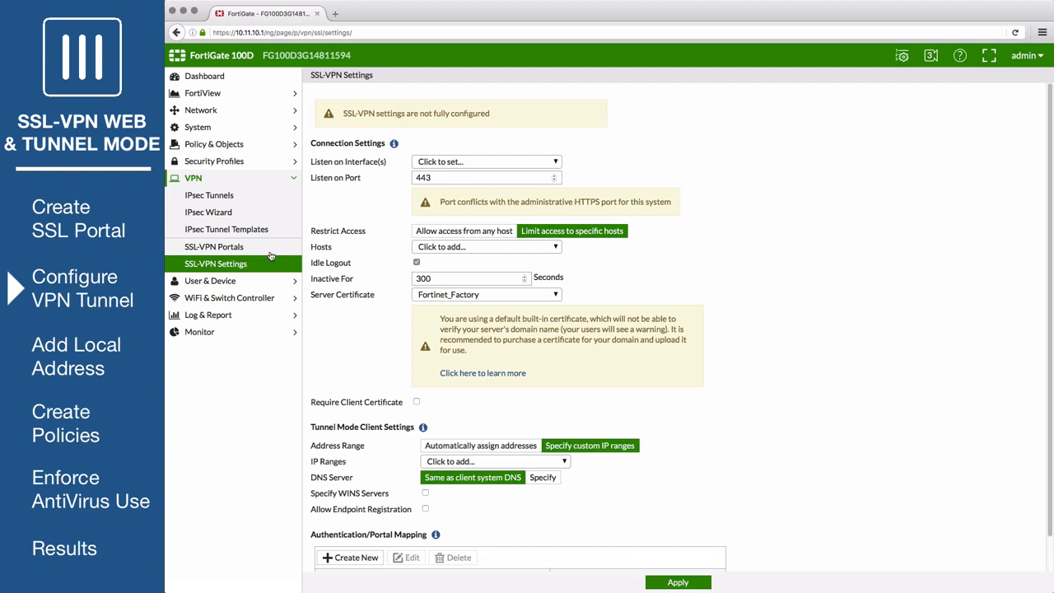
left_click(482, 163)
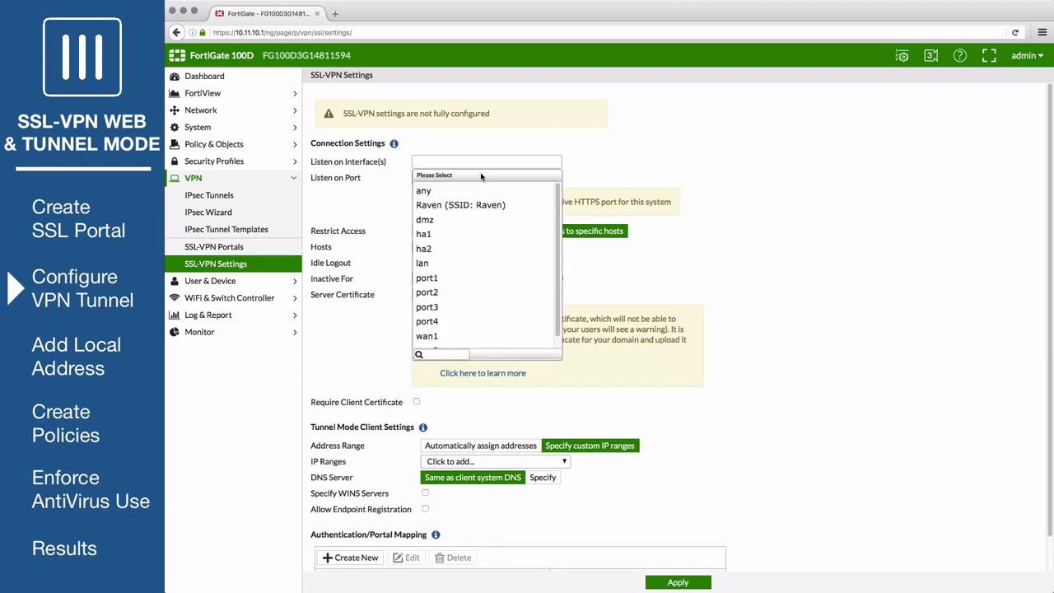
scroll(482, 169, "down", 1)
left_click(476, 303)
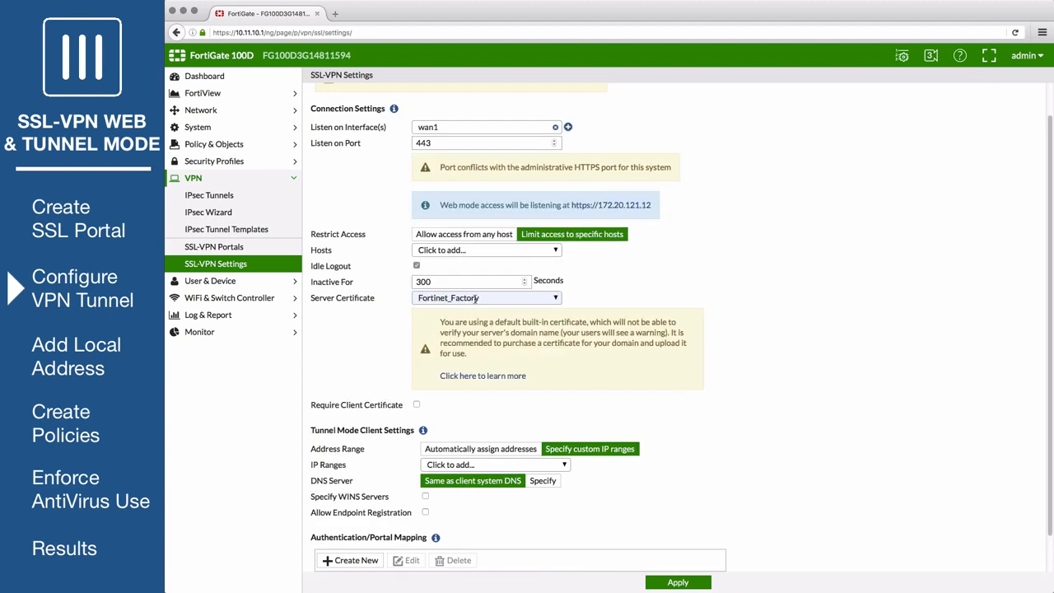
left_click(418, 142)
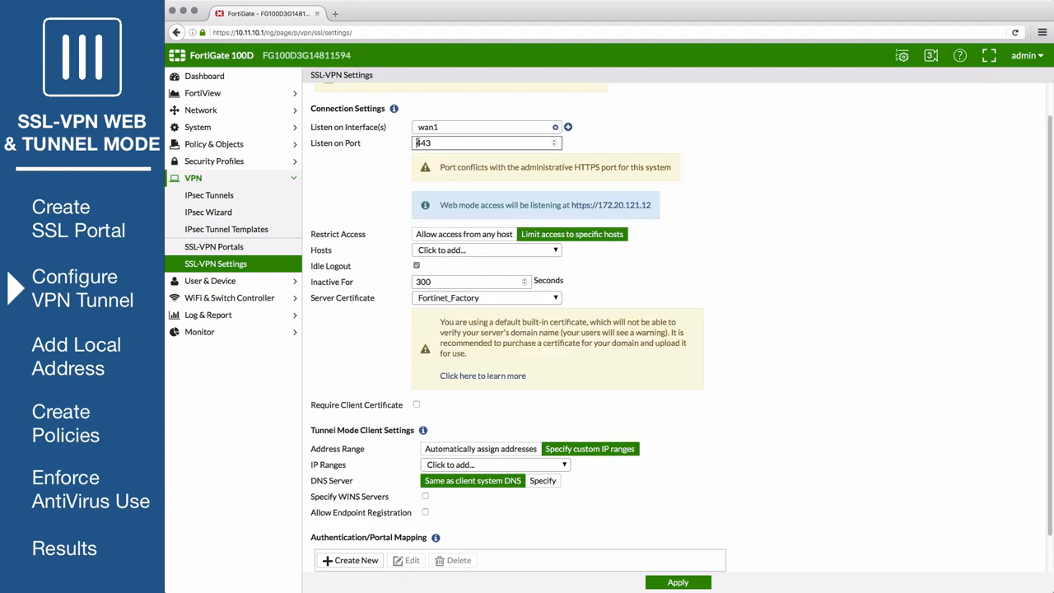
type("10")
Allow access from any host and set the tunnel IP ranges to SSLVPN_TUNNEL_ADDR1
left_click(459, 236)
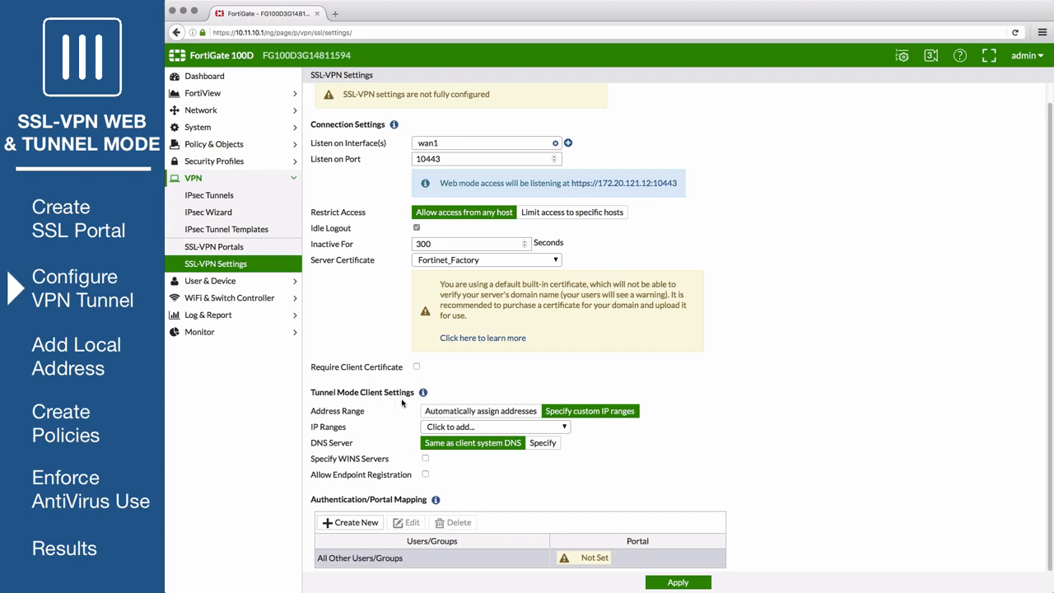
left_click(519, 427)
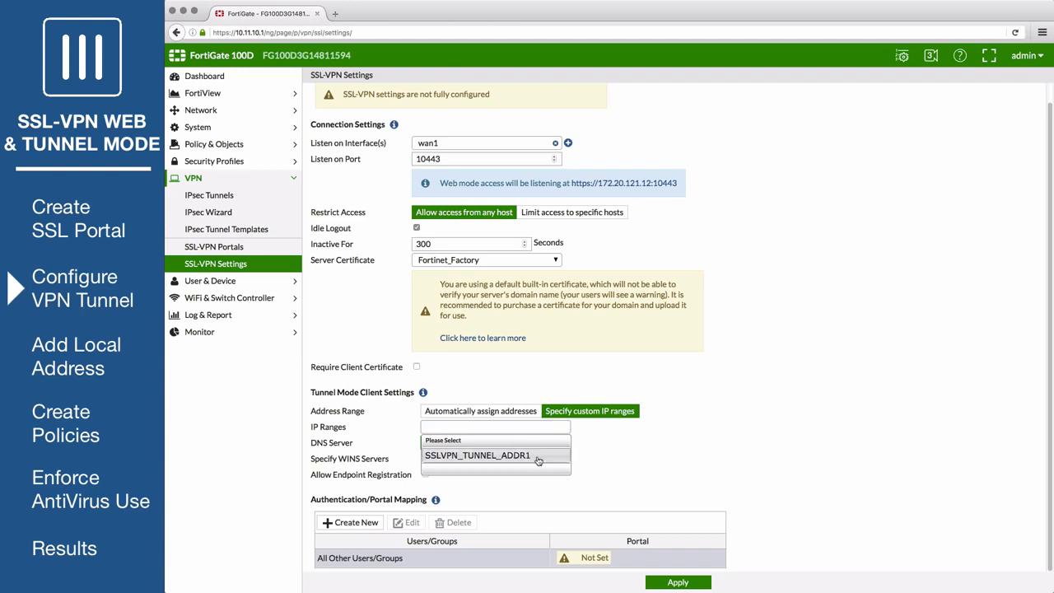
left_click(538, 460)
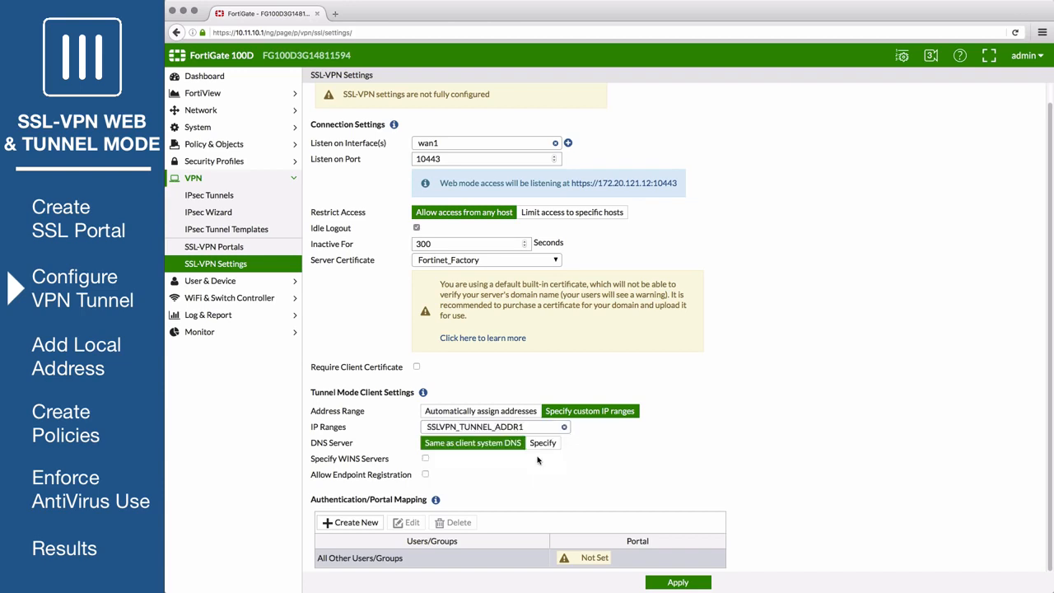
Add an authentication/portal mapping of the SSL-Users group to the full-access portal
left_click(357, 521)
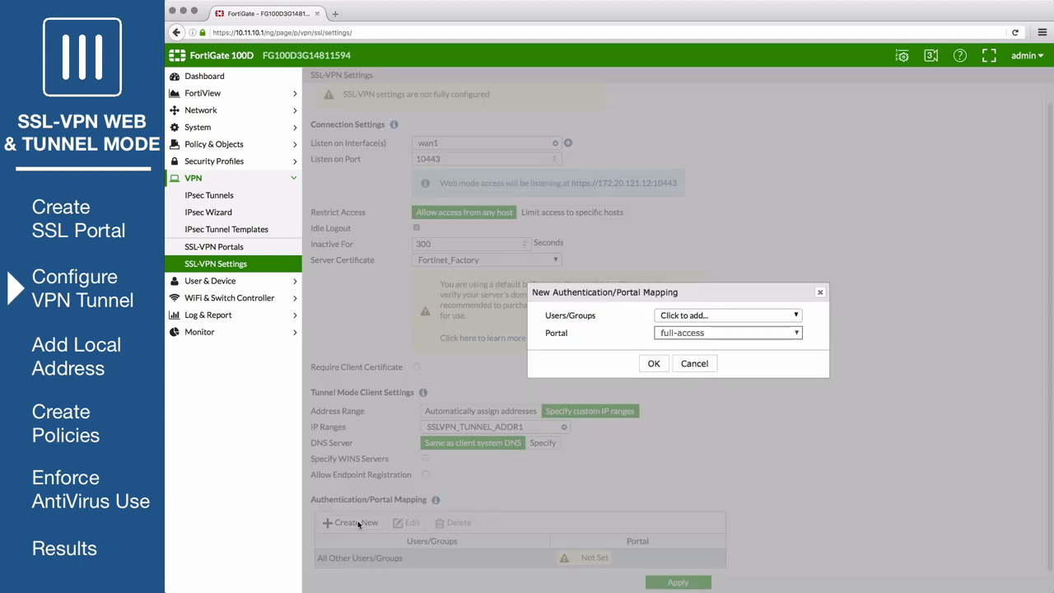
left_click(694, 315)
scroll(699, 387, "down", 1)
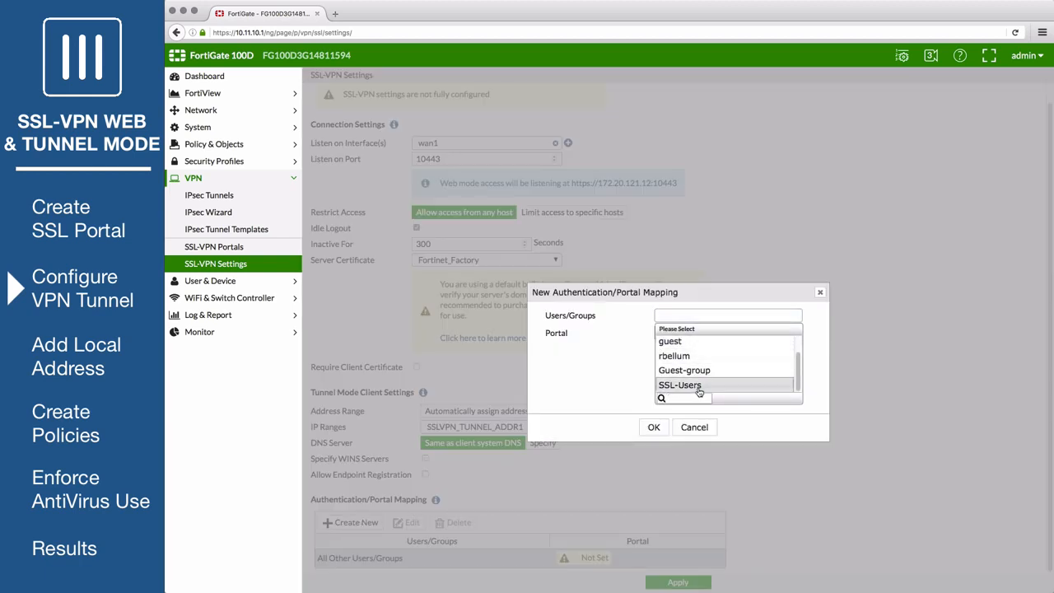
left_click(699, 387)
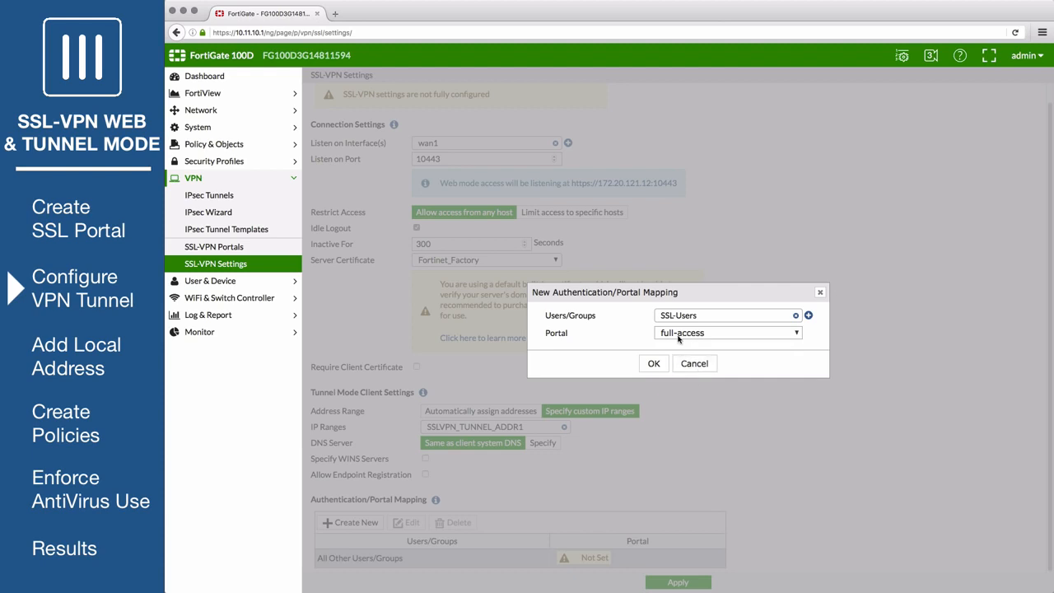
left_click(658, 363)
Map all other users/groups to the web-access portal and apply the SSL-VPN settings, accepting the certificate warning
scroll(659, 363, "down", 1)
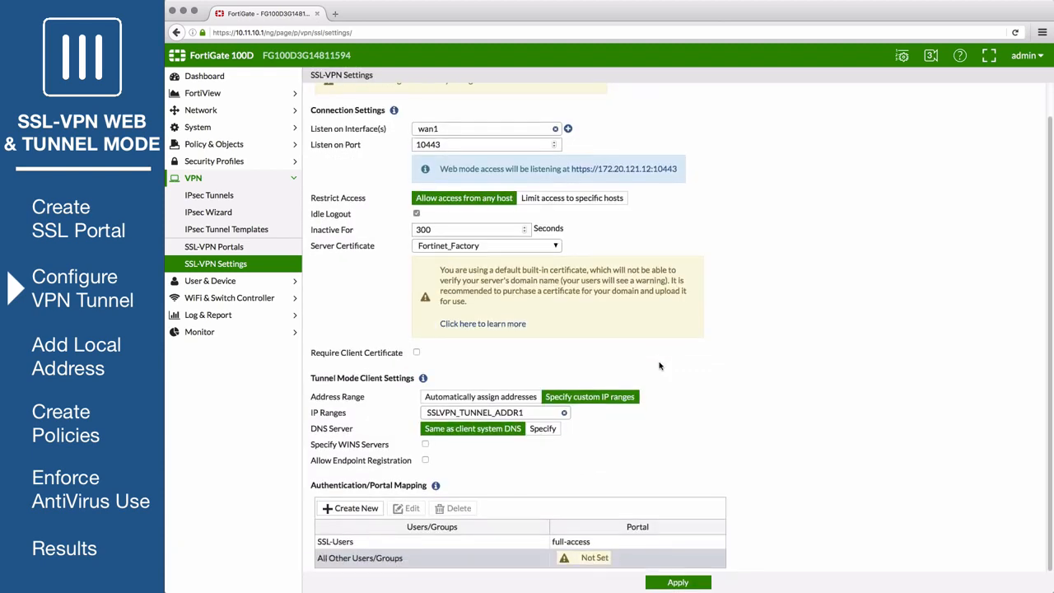
left_click(541, 565)
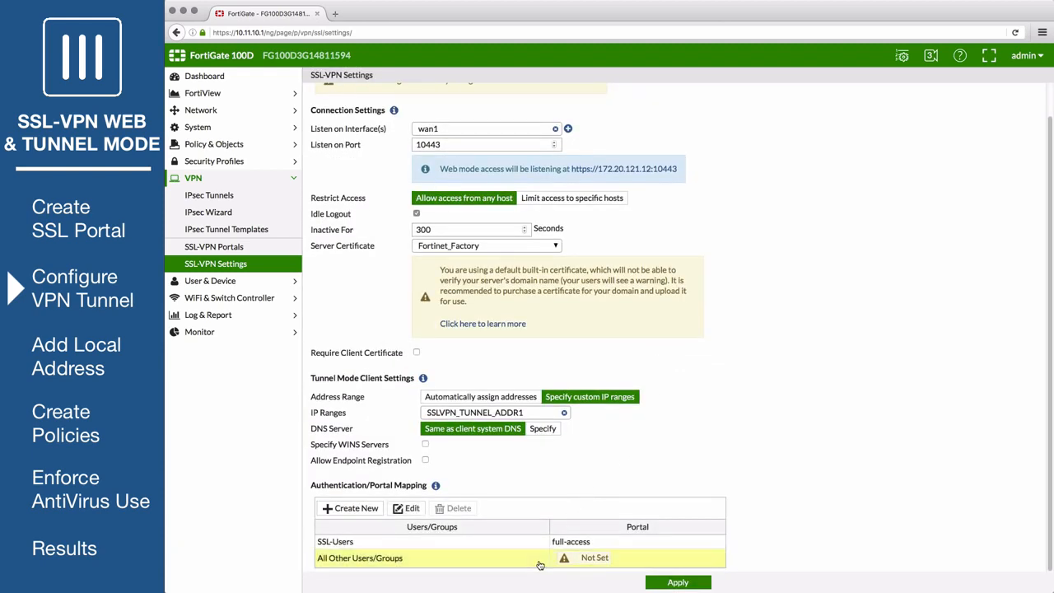
left_click(410, 509)
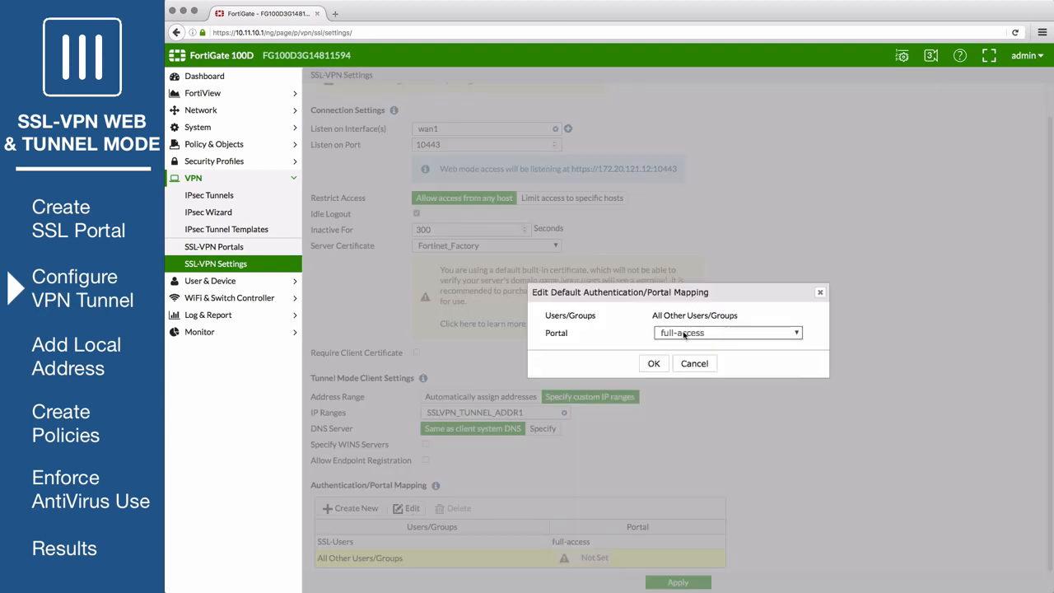
left_click(727, 333)
left_click(680, 367)
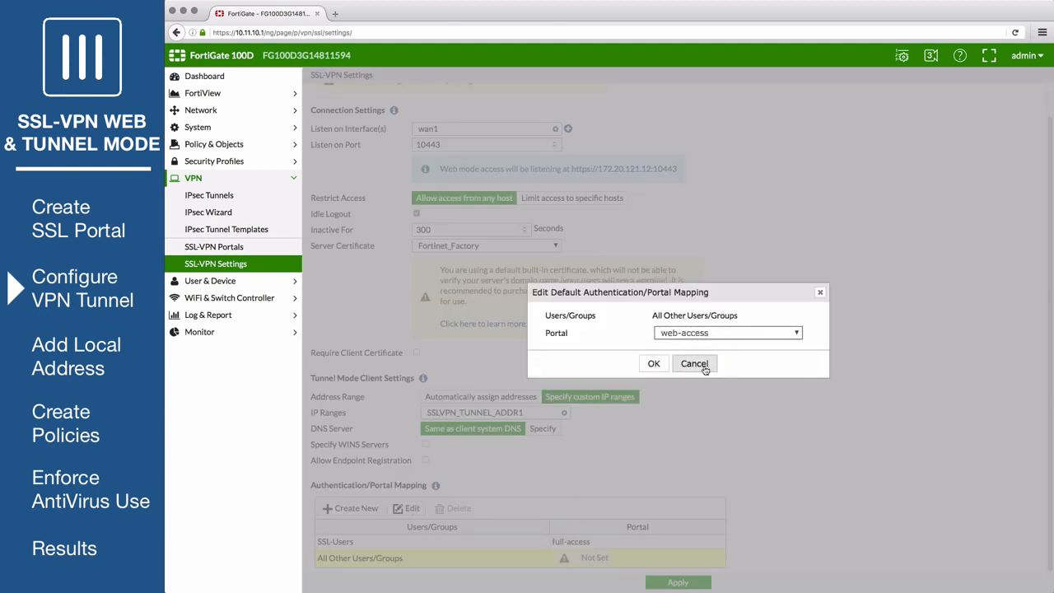
left_click(651, 364)
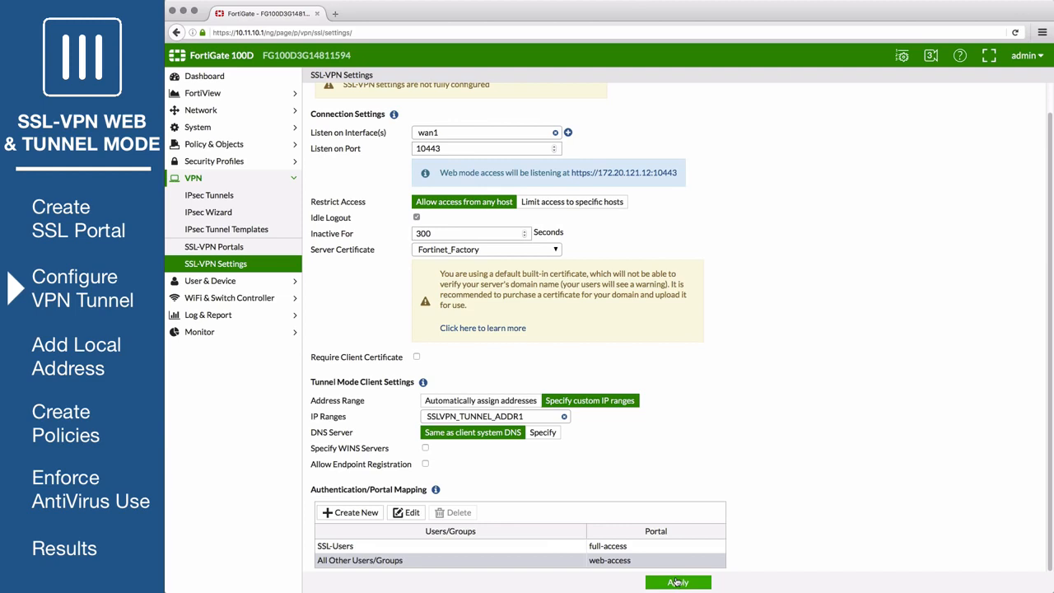
left_click(678, 582)
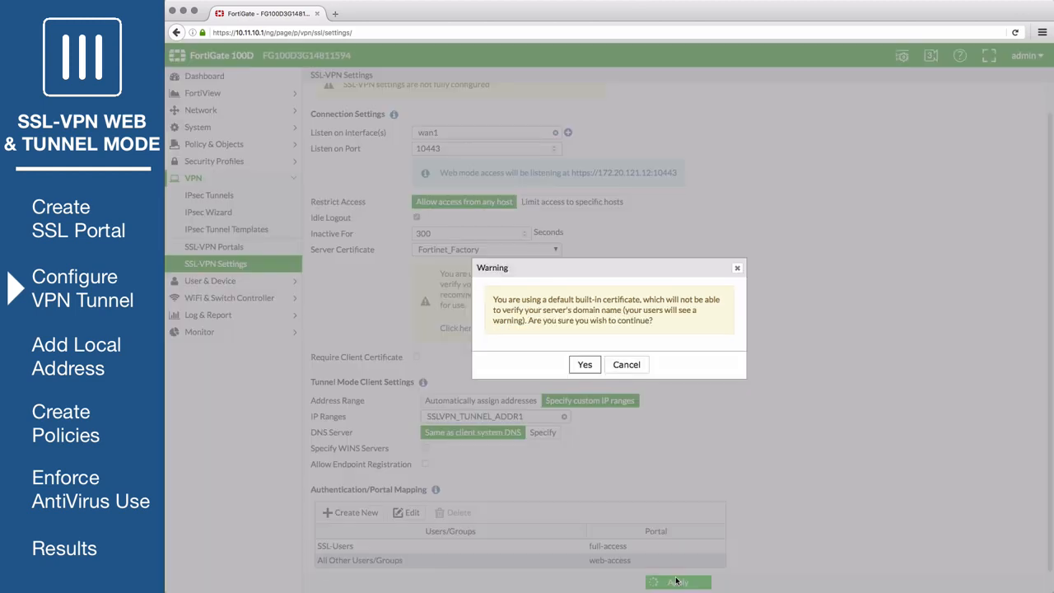
left_click(580, 365)
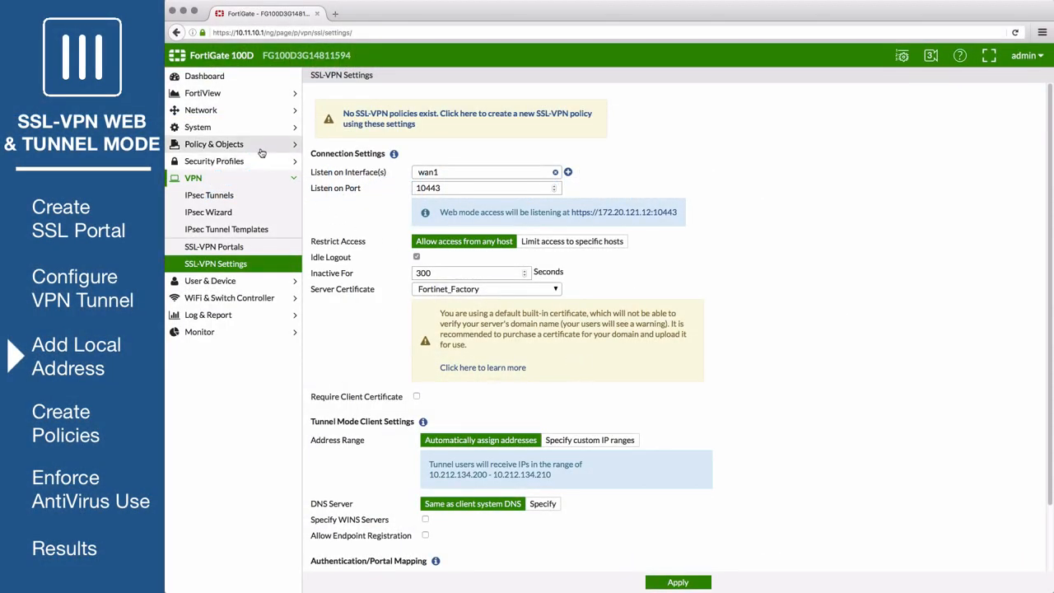
Create a new address named Local LAN with subnet 192.168.1.0/24 on the lan interface
left_click(206, 144)
left_click(247, 215)
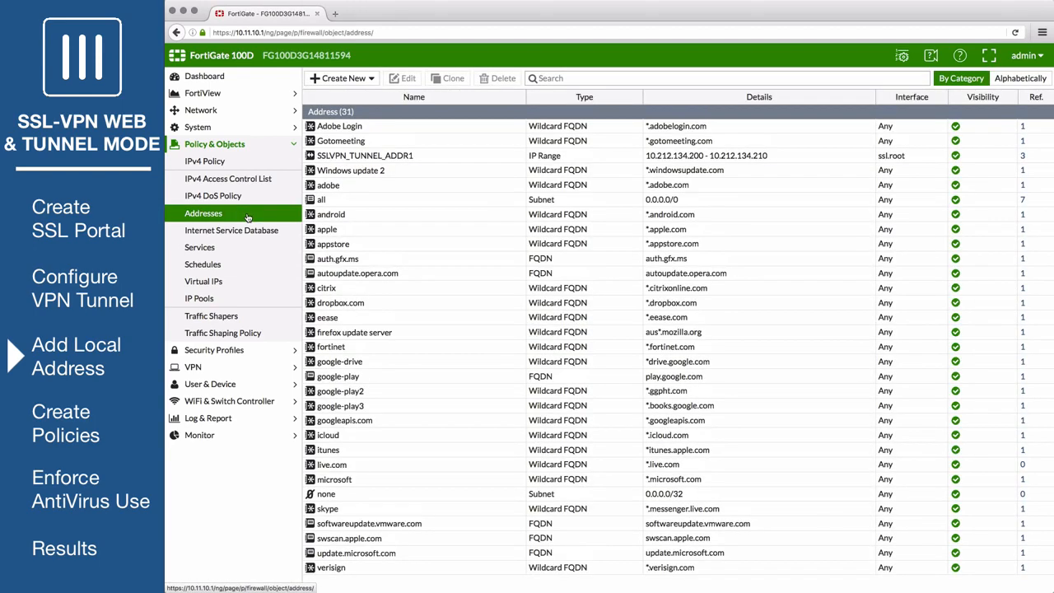
left_click(345, 78)
left_click(355, 95)
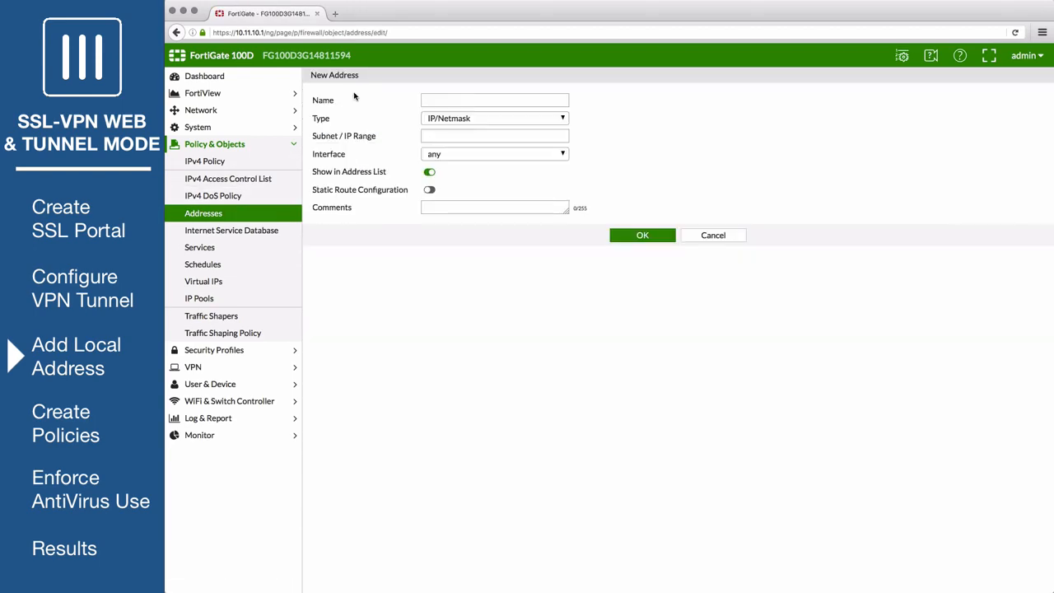
left_click(468, 100)
type("Local LAN")
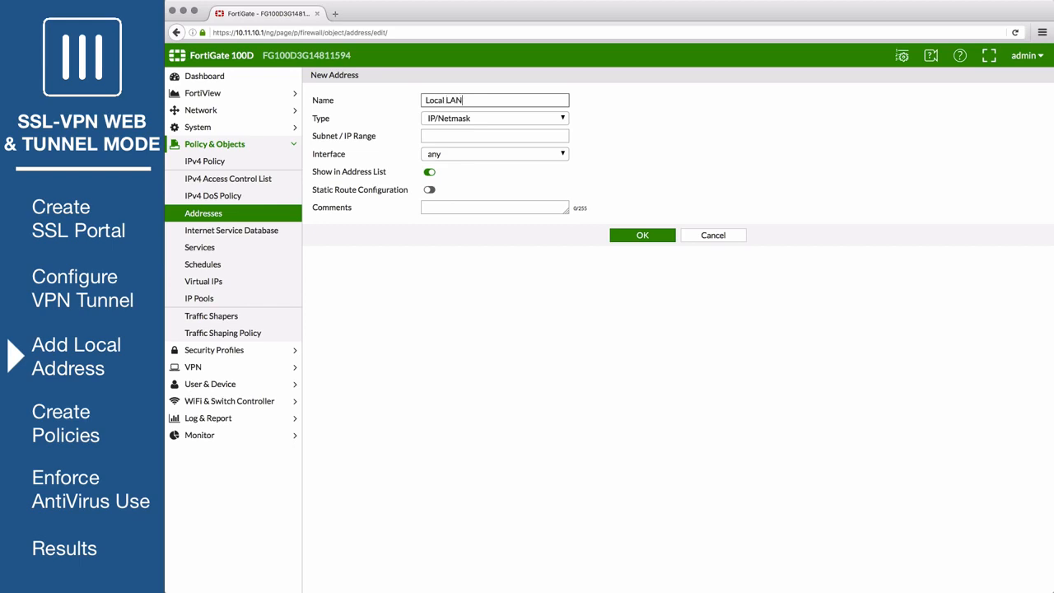
left_click(466, 138)
type("192.168.")
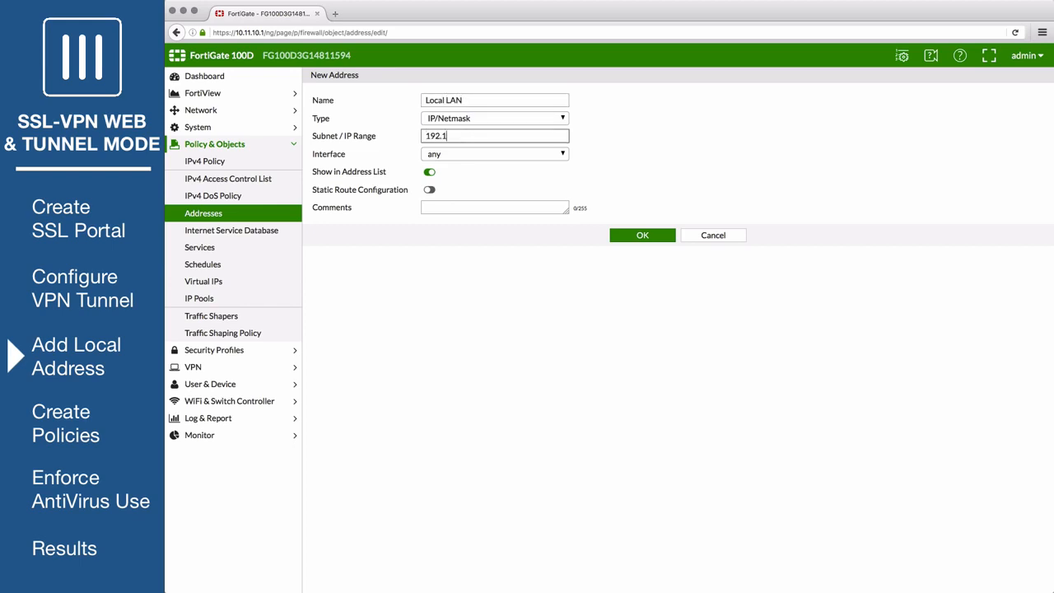
type("1.0/24")
left_click(469, 154)
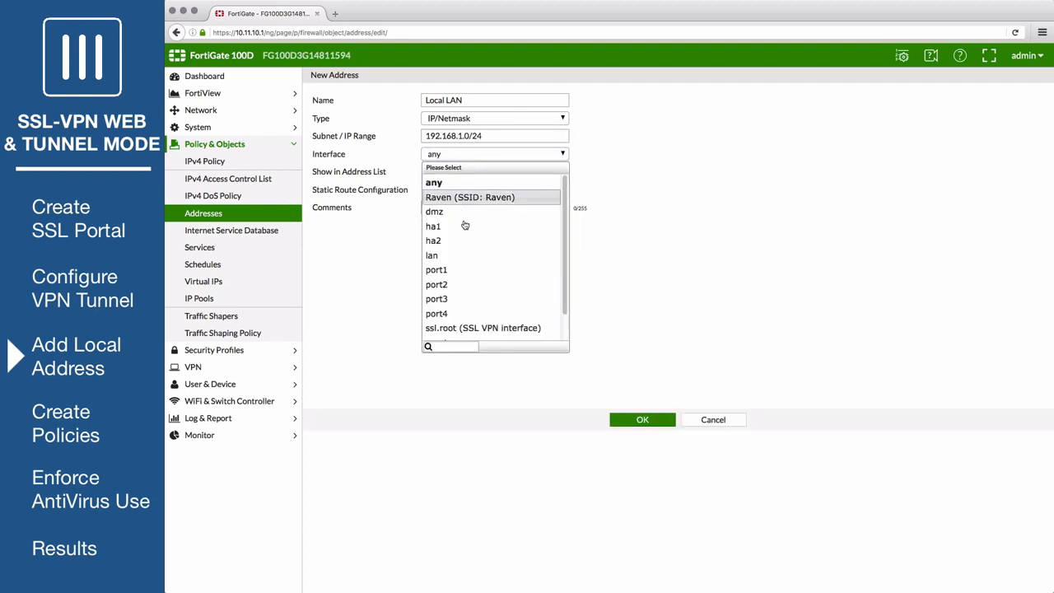
left_click(463, 255)
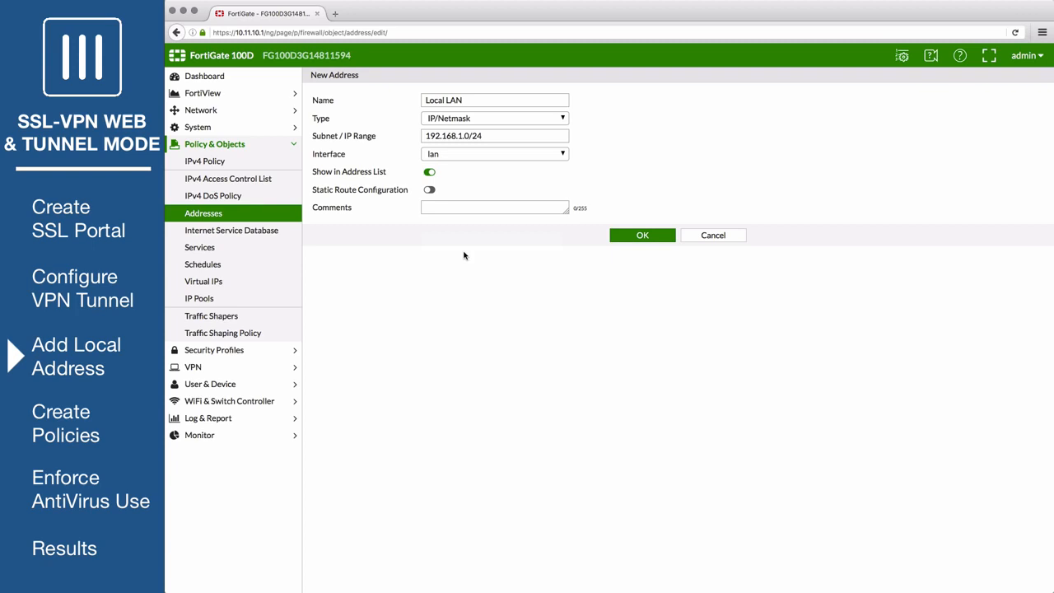
left_click(630, 237)
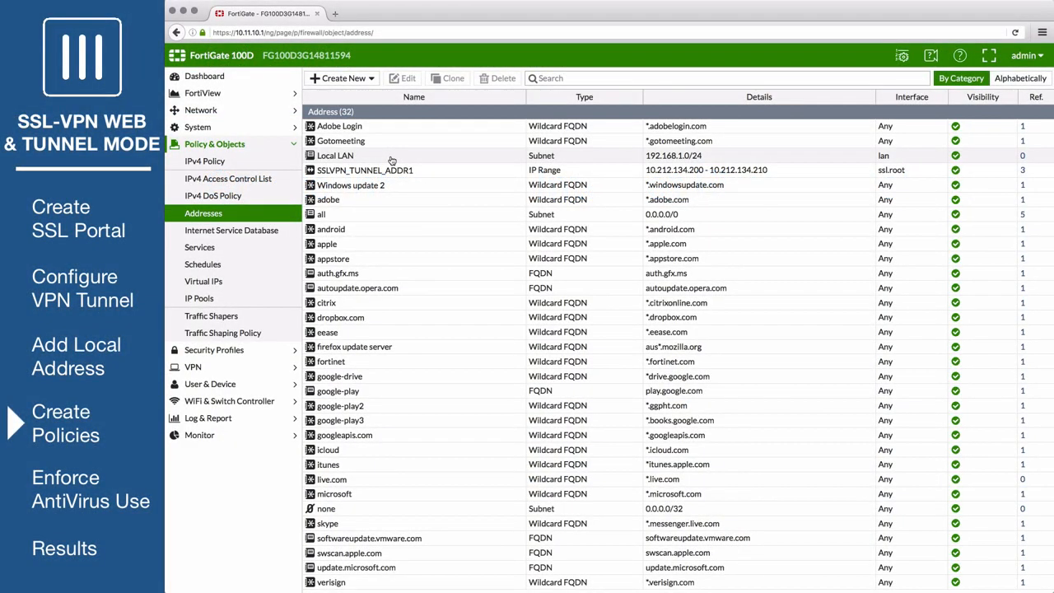
Start a new IPv4 policy named SSL-to-internal
left_click(221, 162)
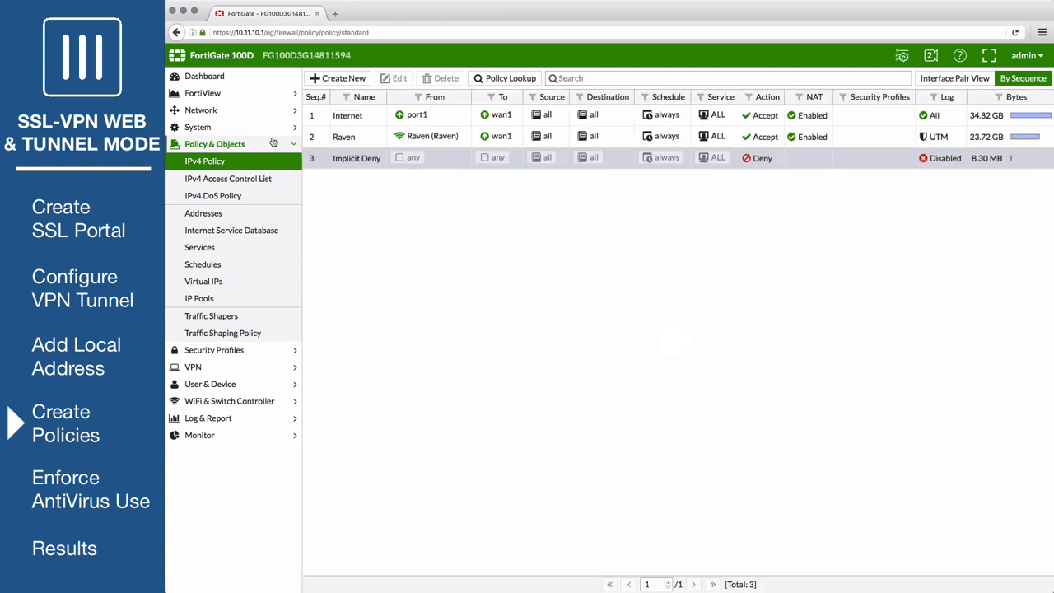
left_click(346, 83)
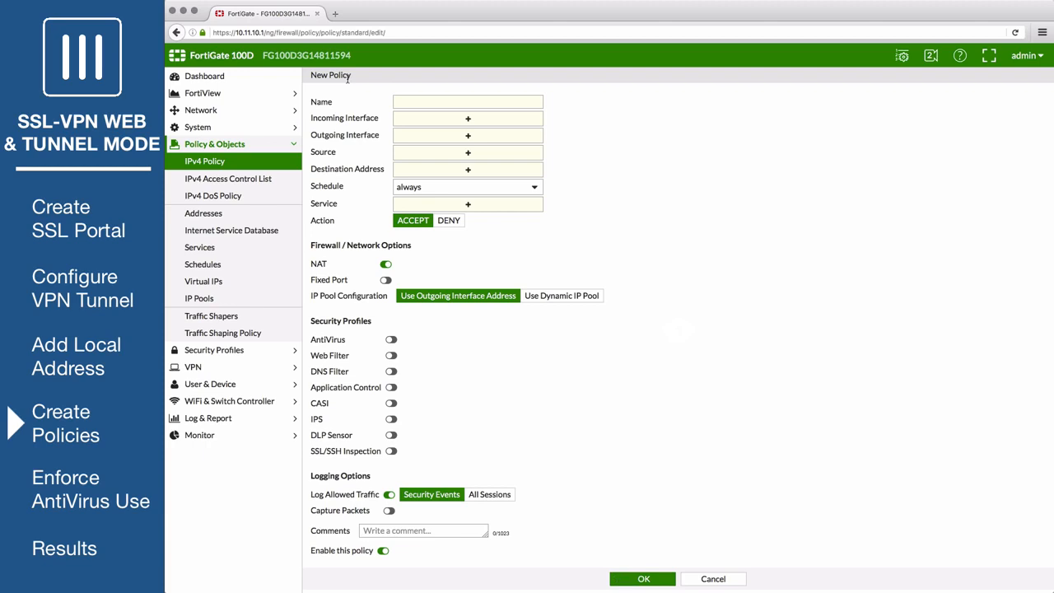
left_click(419, 103)
type("SSL-to-internal")
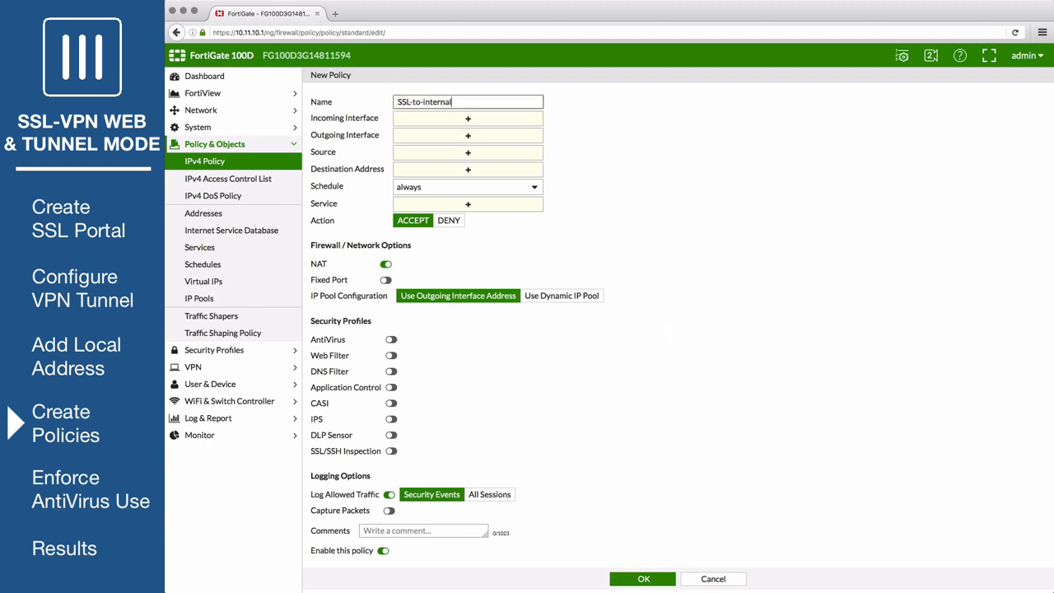
Set the policy's incoming interface to the SSL-VPN tunnel interface (ssl.root) and outgoing interface to lan
left_click(441, 119)
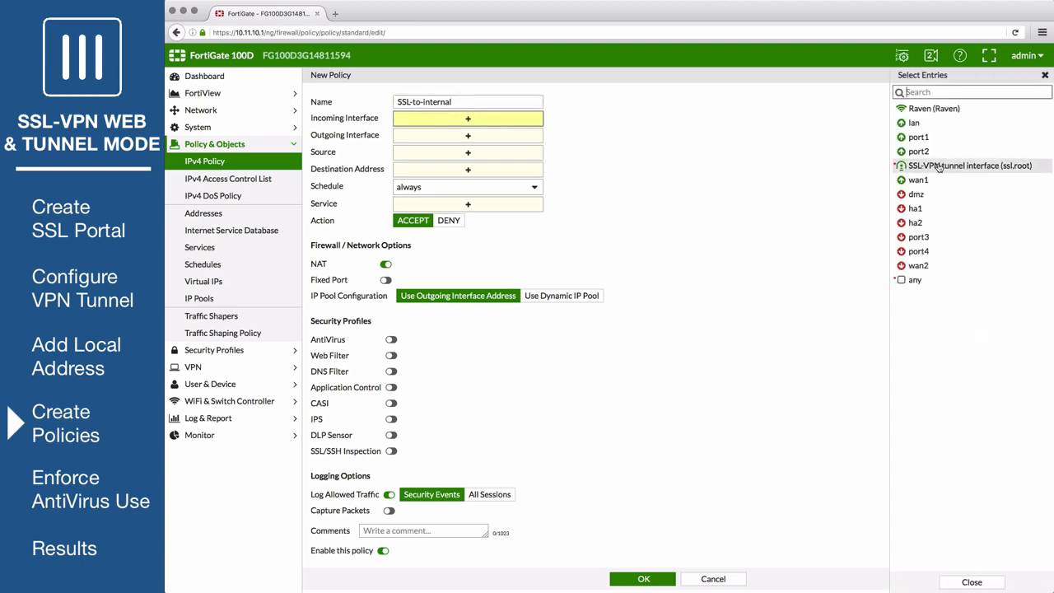
left_click(939, 166)
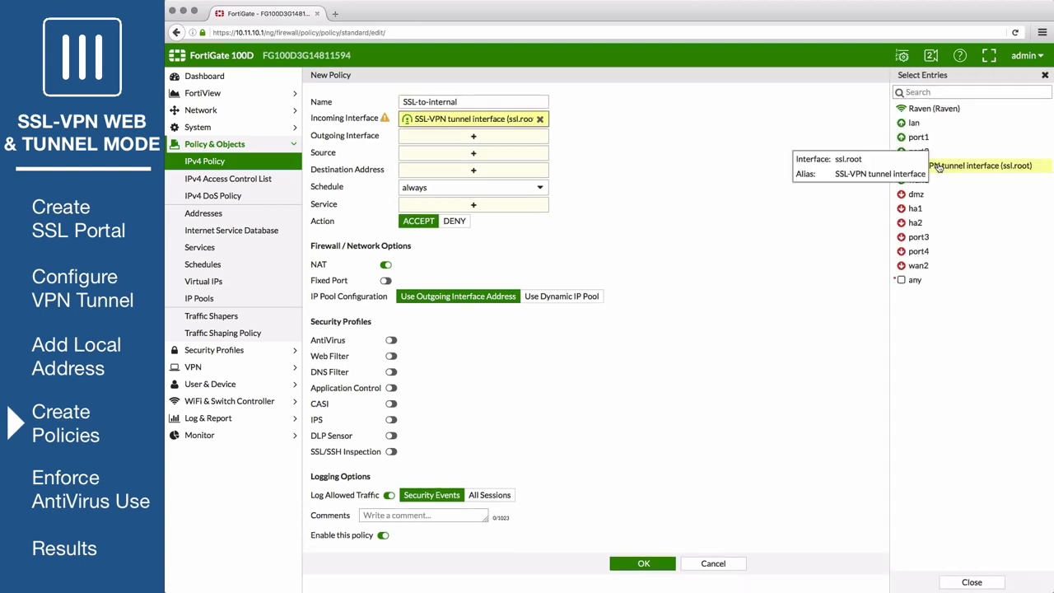
left_click(515, 137)
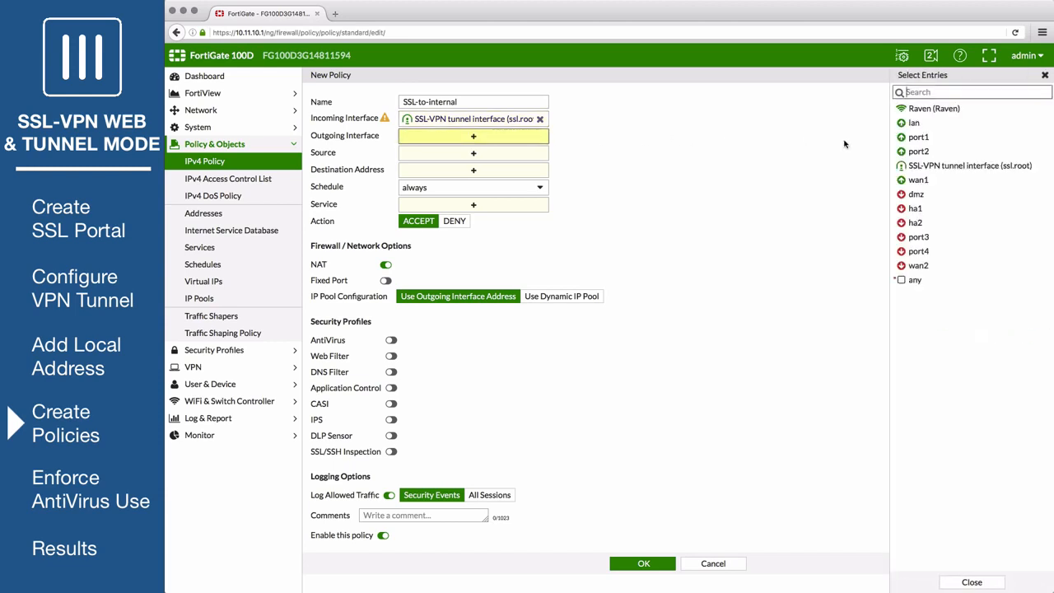
left_click(916, 123)
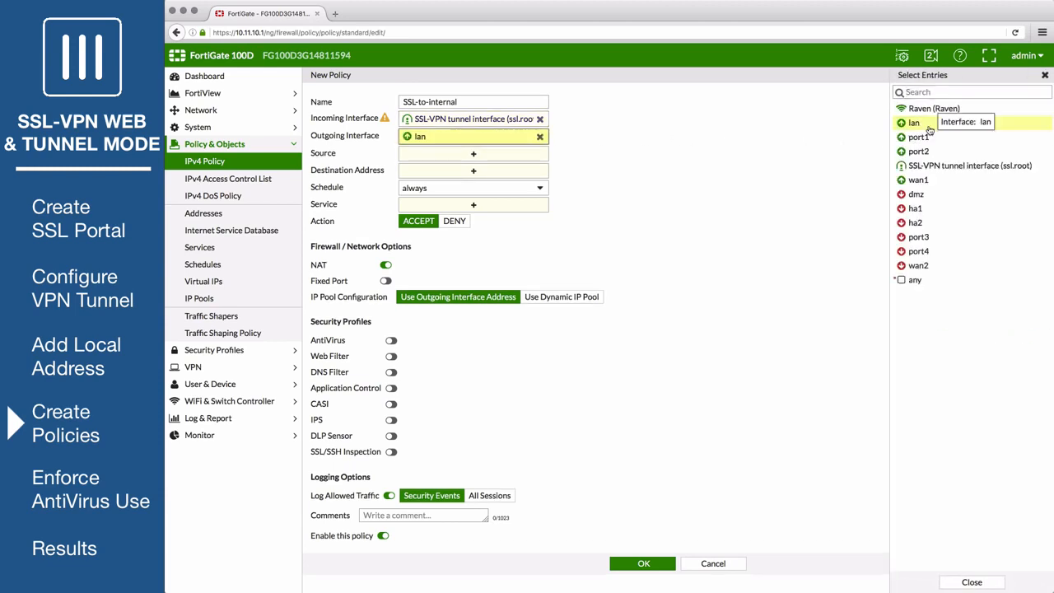
Set the policy's source to all plus the SSL-Users group, and its destination address to Local LAN
left_click(510, 154)
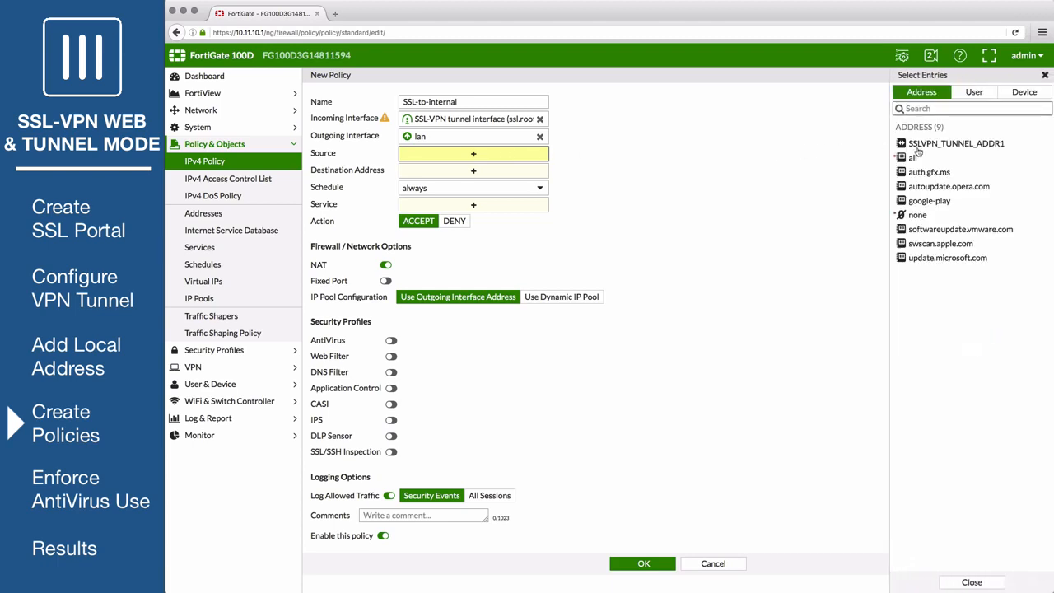
left_click(914, 157)
left_click(974, 92)
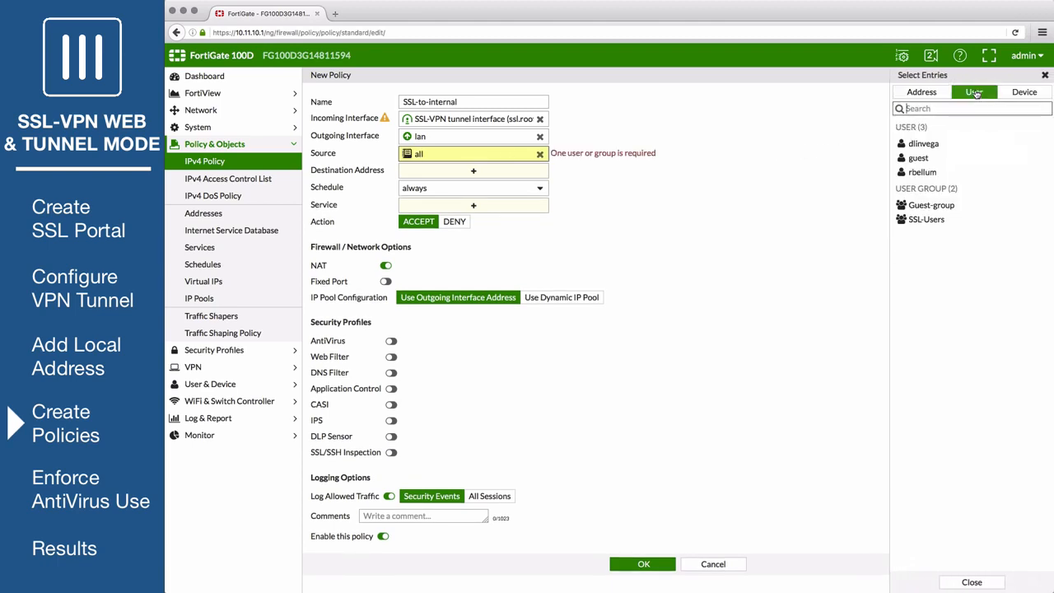
left_click(947, 220)
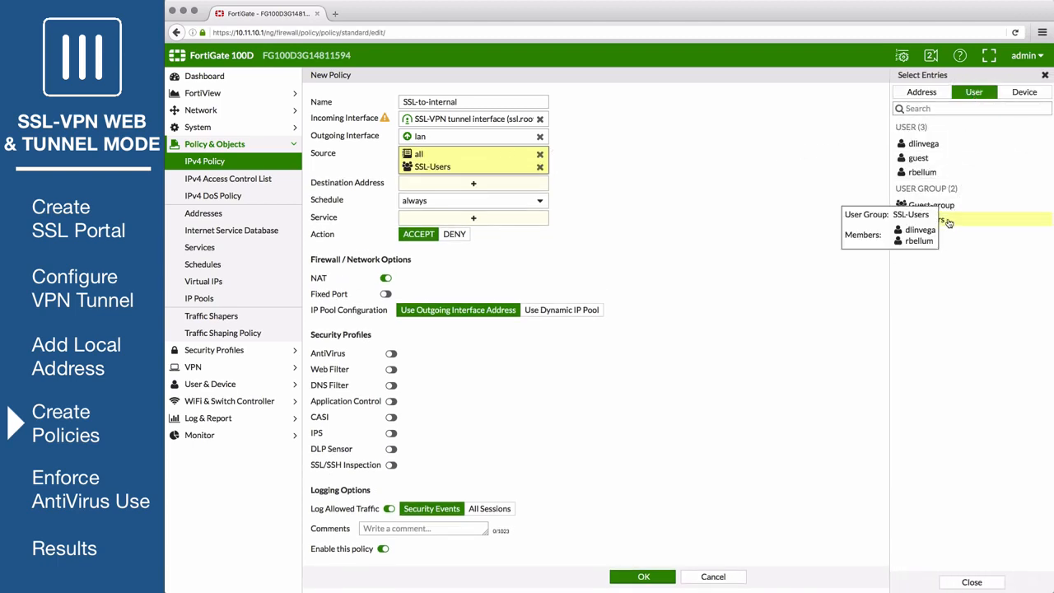
left_click(504, 186)
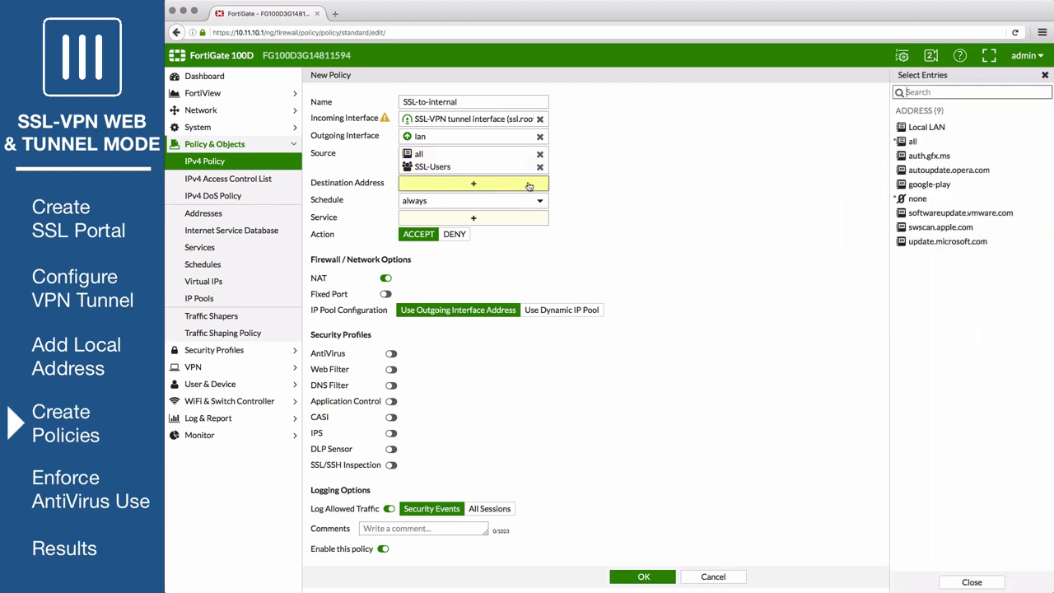
left_click(922, 128)
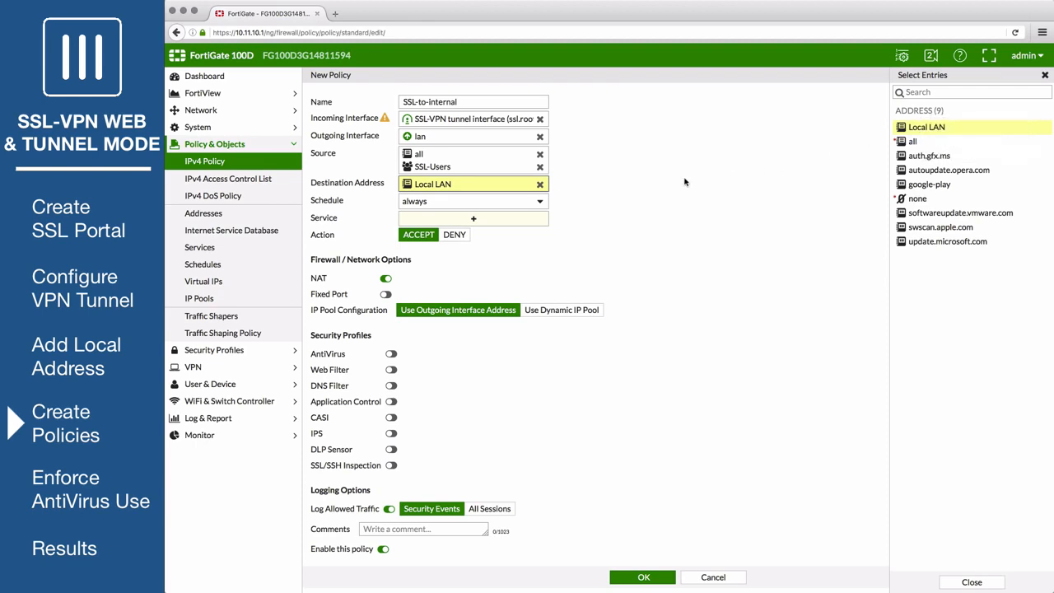
Set the policy's service to ALL and save the policy, accepting the certificate warning
left_click(454, 216)
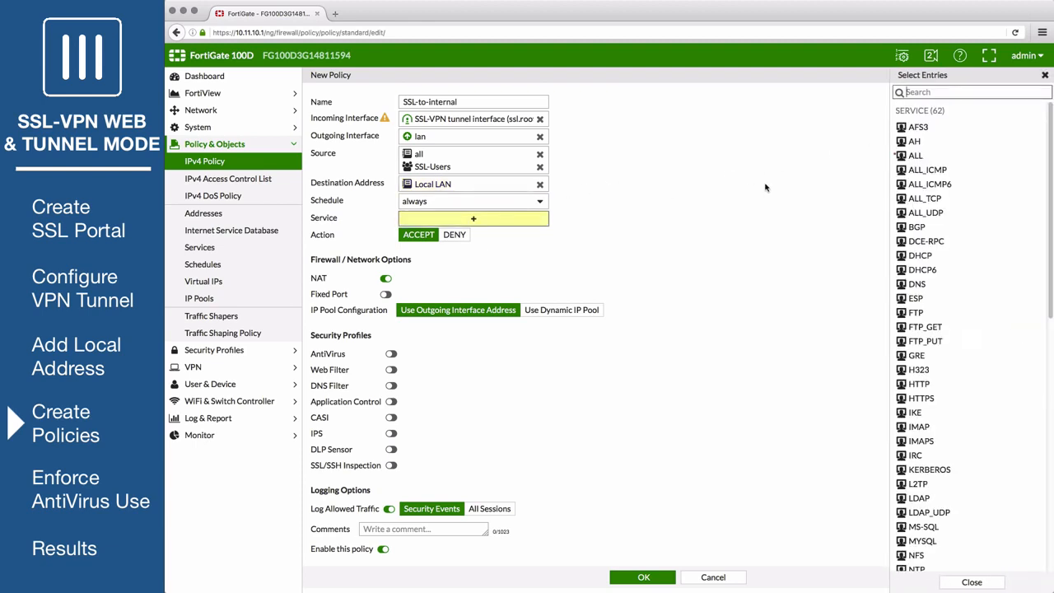
left_click(919, 157)
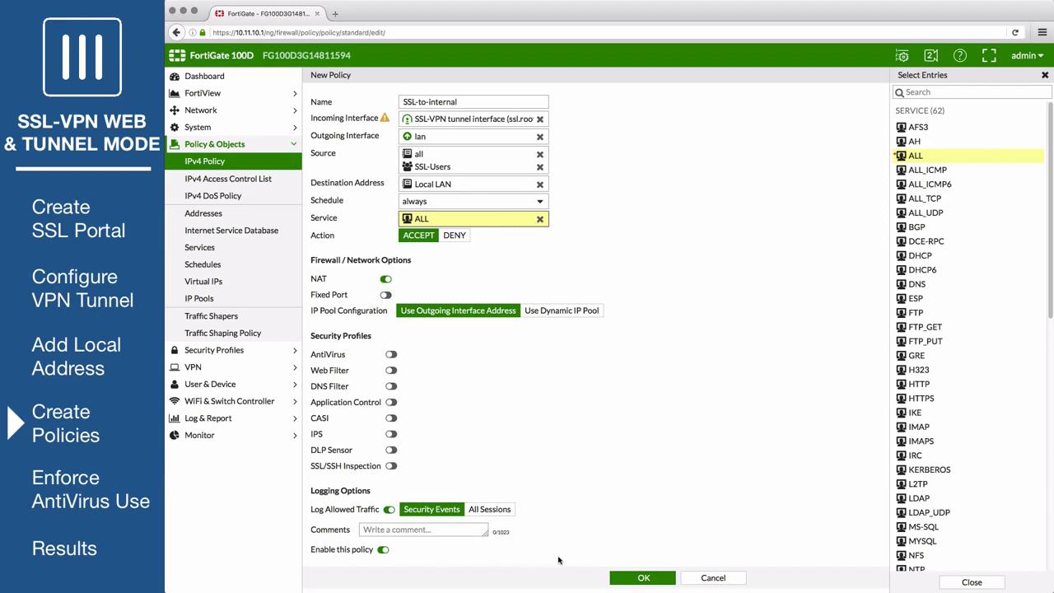
left_click(637, 579)
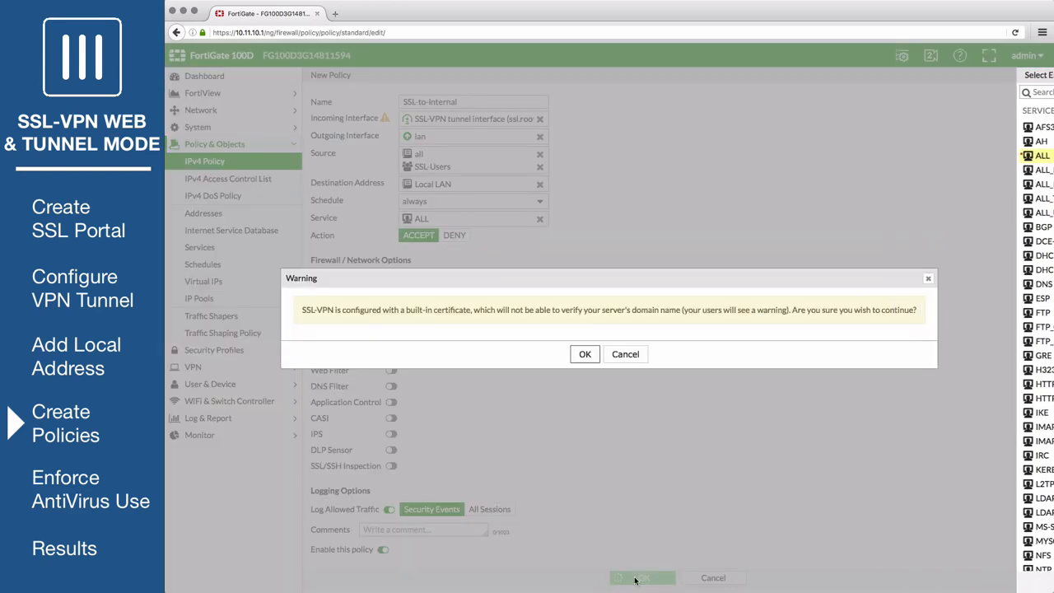
left_click(590, 354)
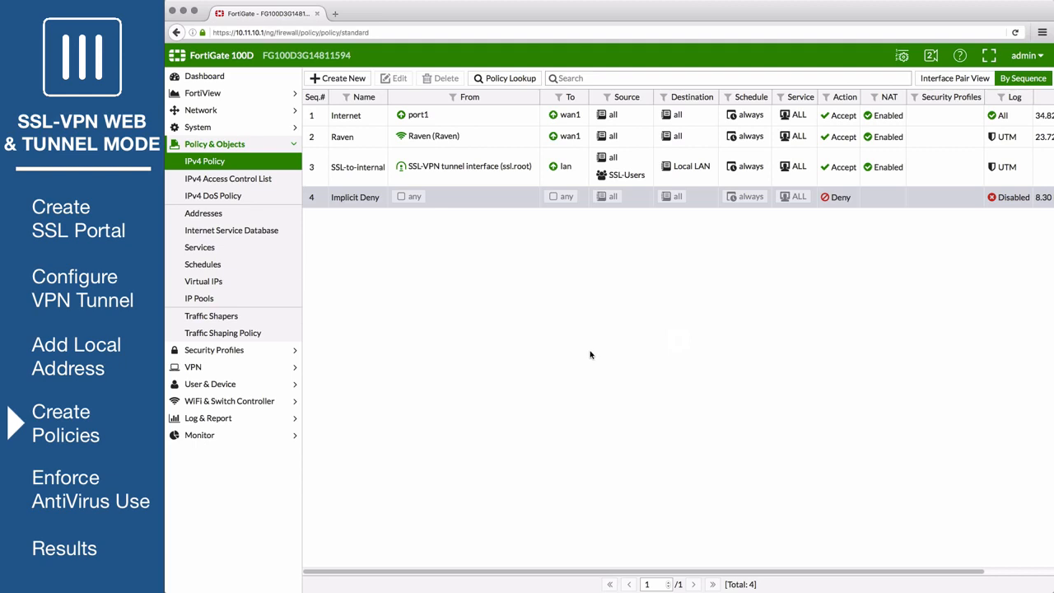
Create a new IPv4 policy named SSL-to-internet from the SSL-VPN tunnel interface (ssl.root) to wan1
left_click(355, 80)
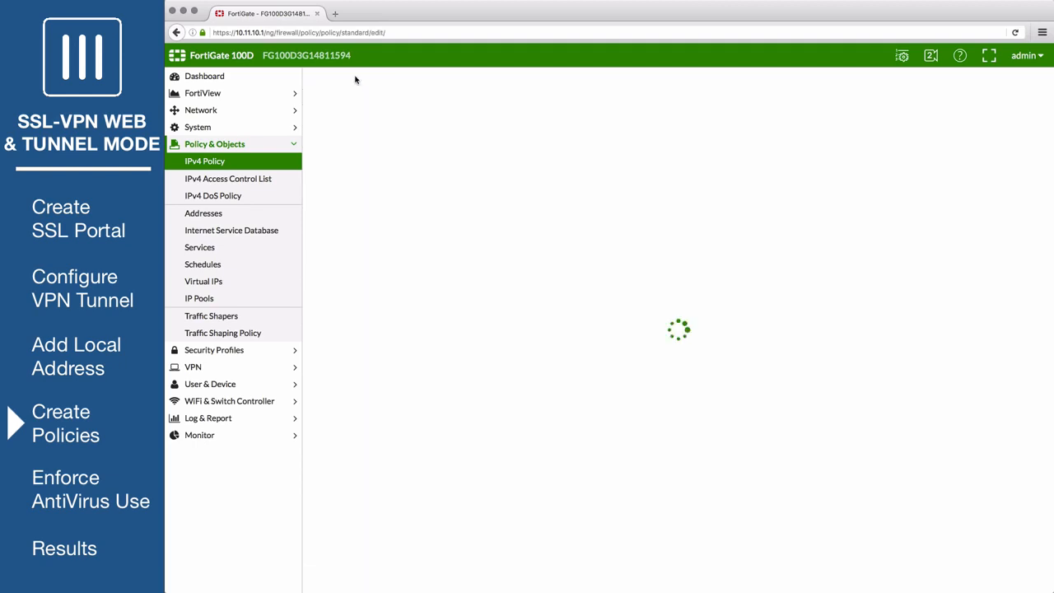
type("SSL-to-internet")
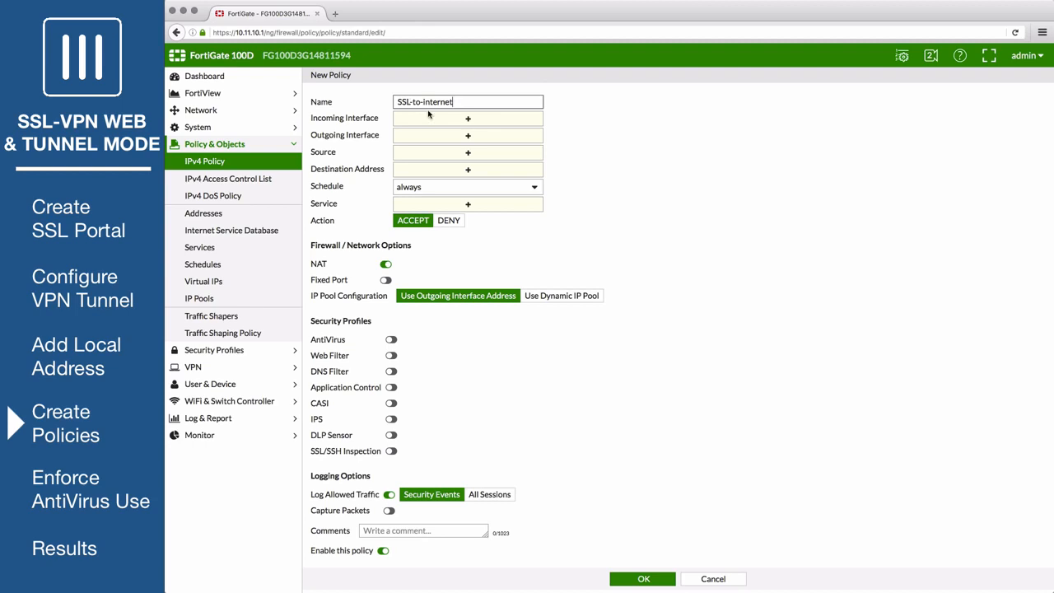
left_click(477, 121)
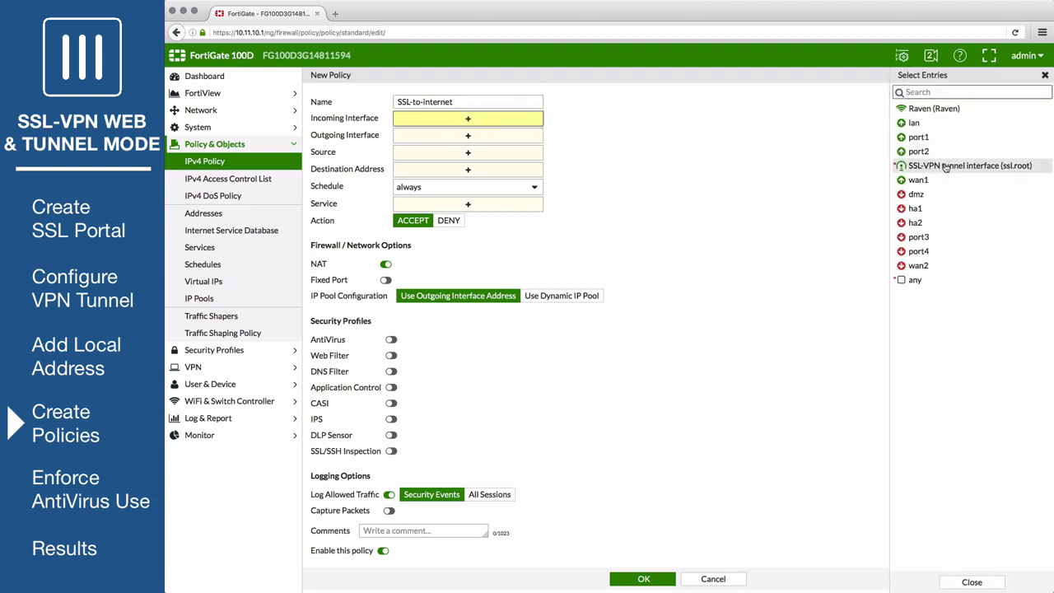
left_click(947, 166)
left_click(514, 136)
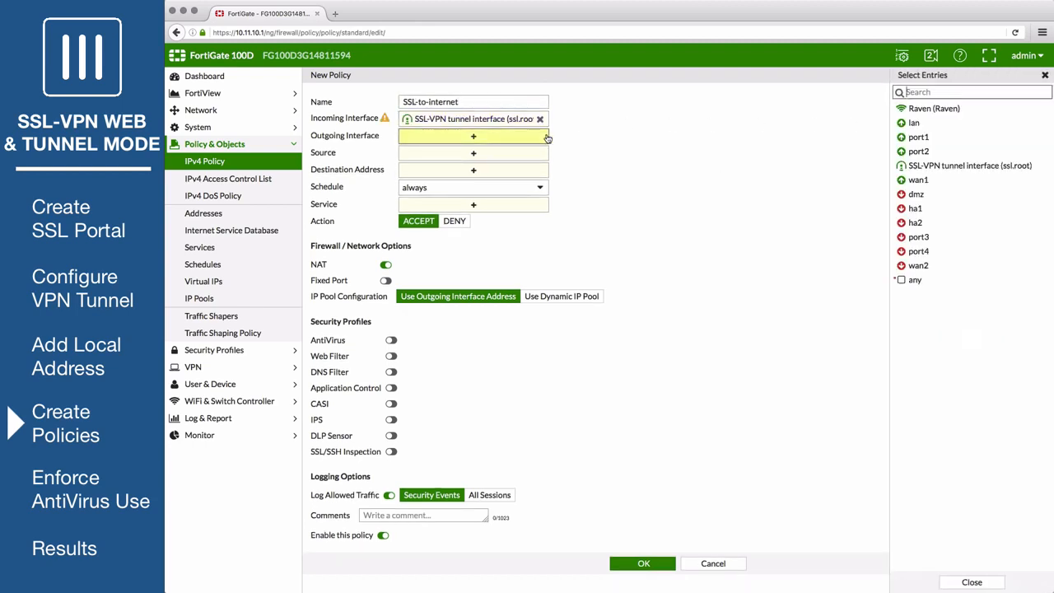
left_click(919, 179)
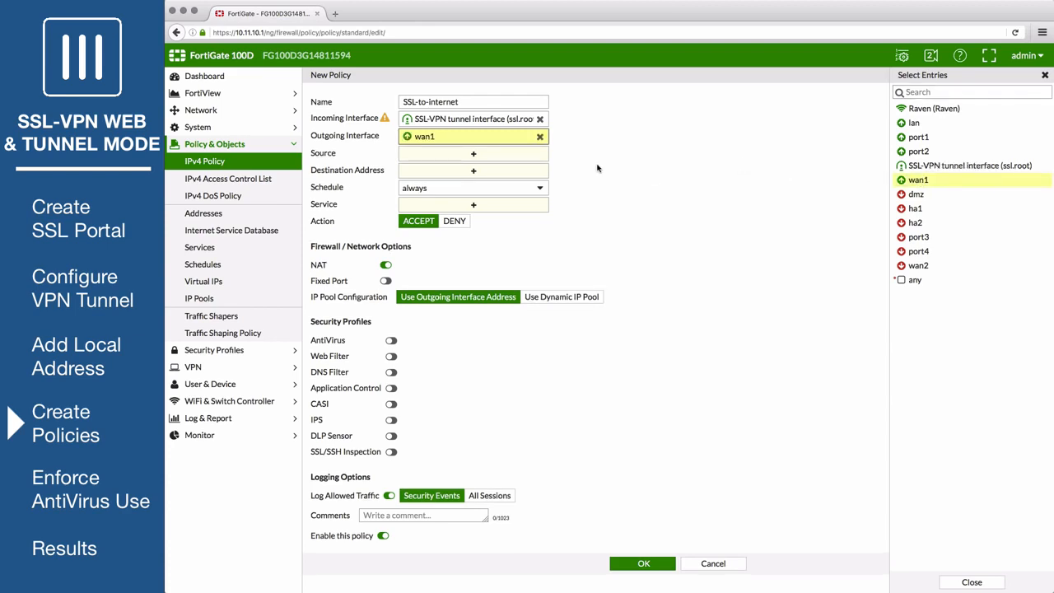
Set the policy's source to all plus the SSL-Users group, and its destination address to all
left_click(499, 154)
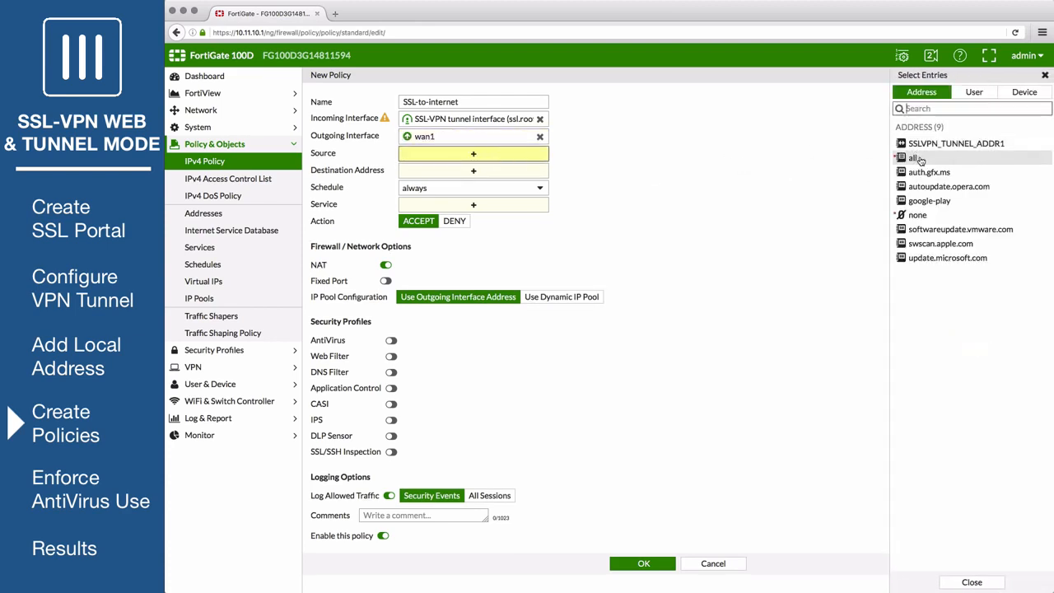
left_click(914, 155)
left_click(974, 91)
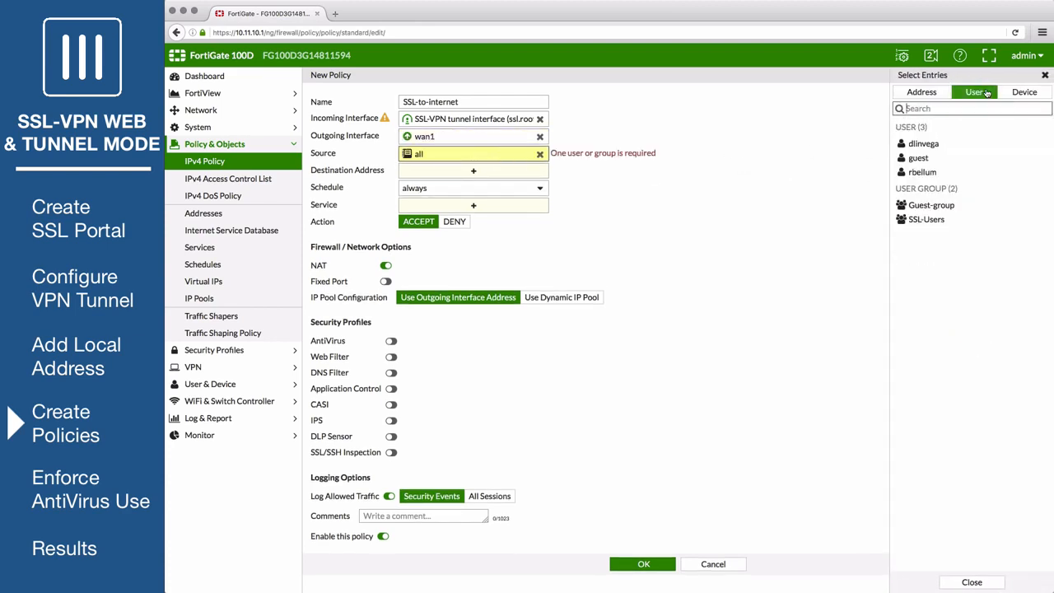
left_click(939, 220)
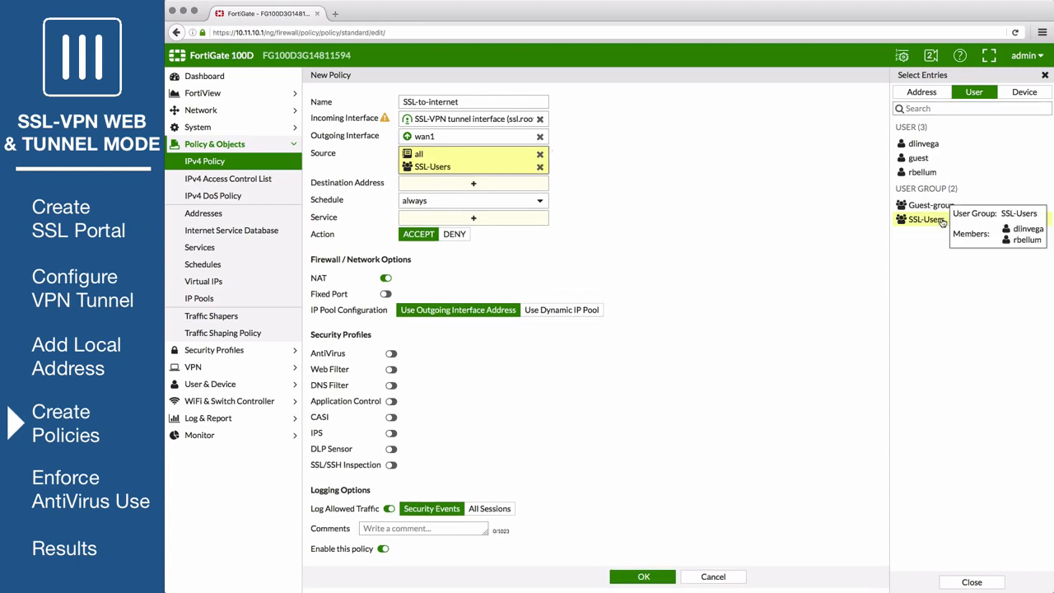
left_click(513, 188)
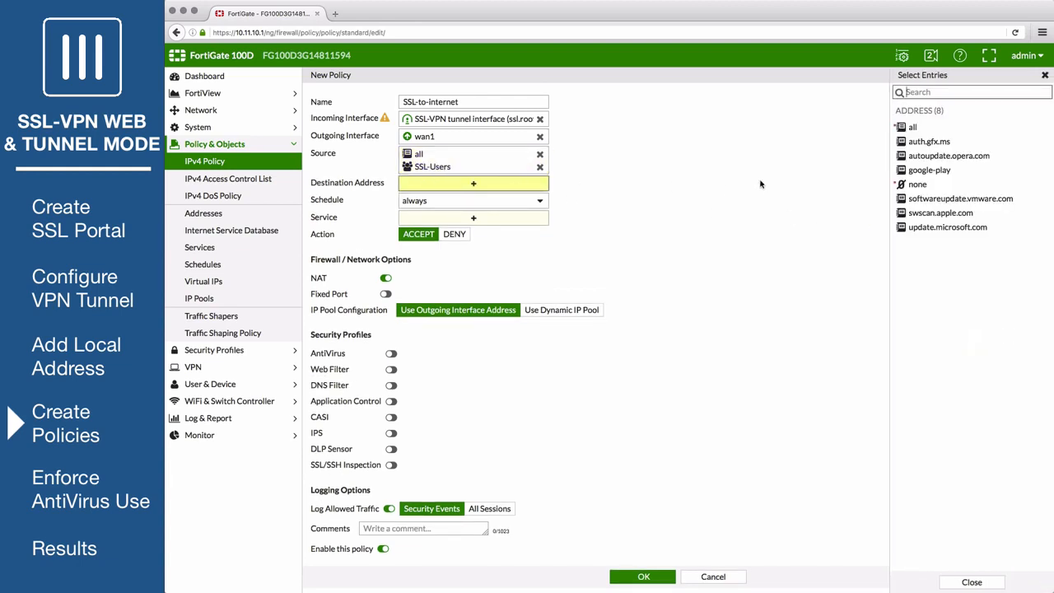
left_click(912, 129)
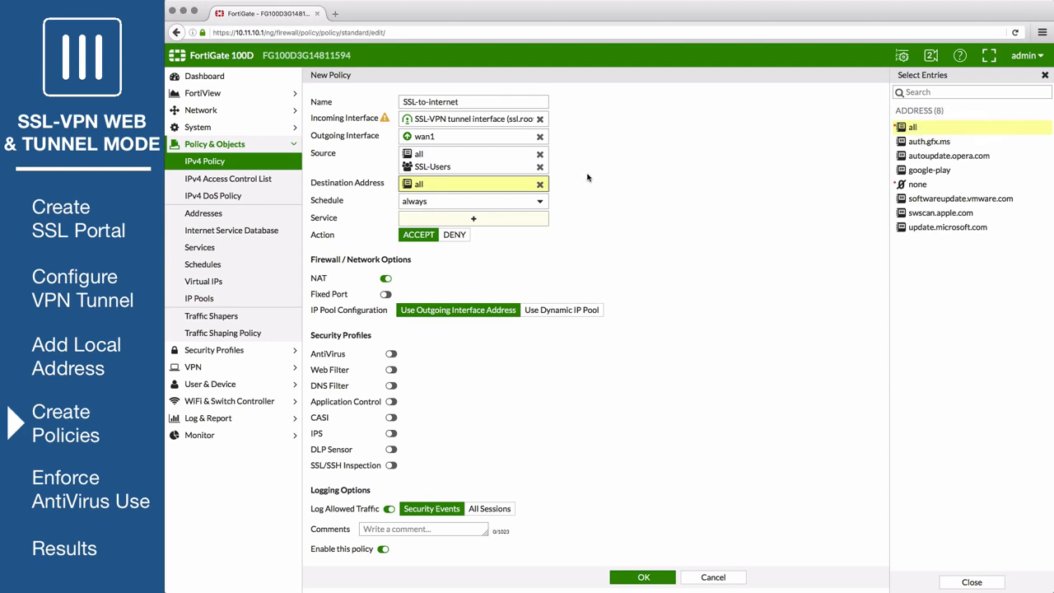
Set the policy's service to ALL and save the policy, accepting the certificate warning
left_click(504, 218)
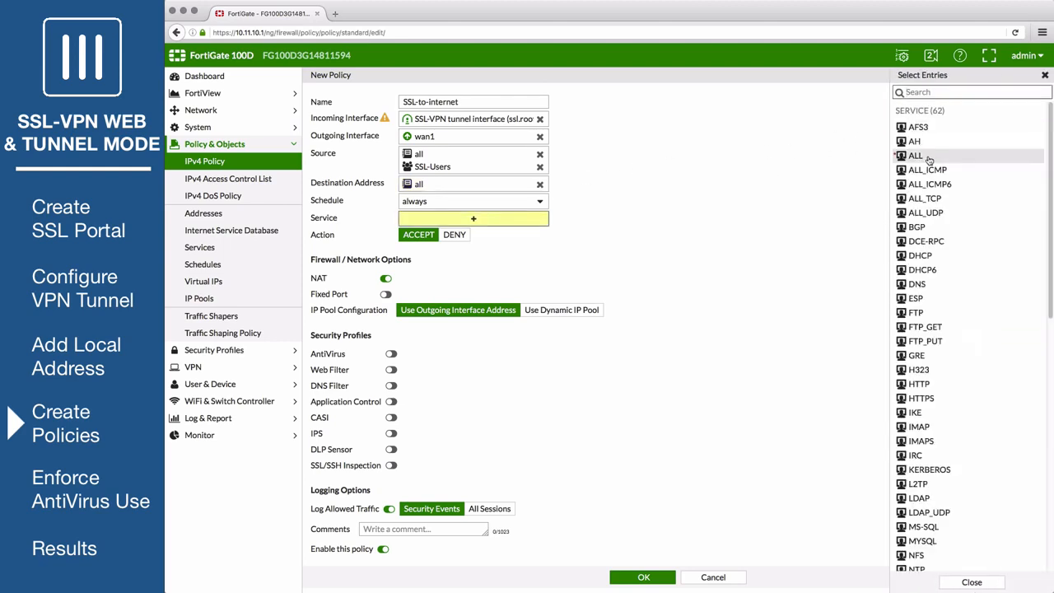
left_click(915, 155)
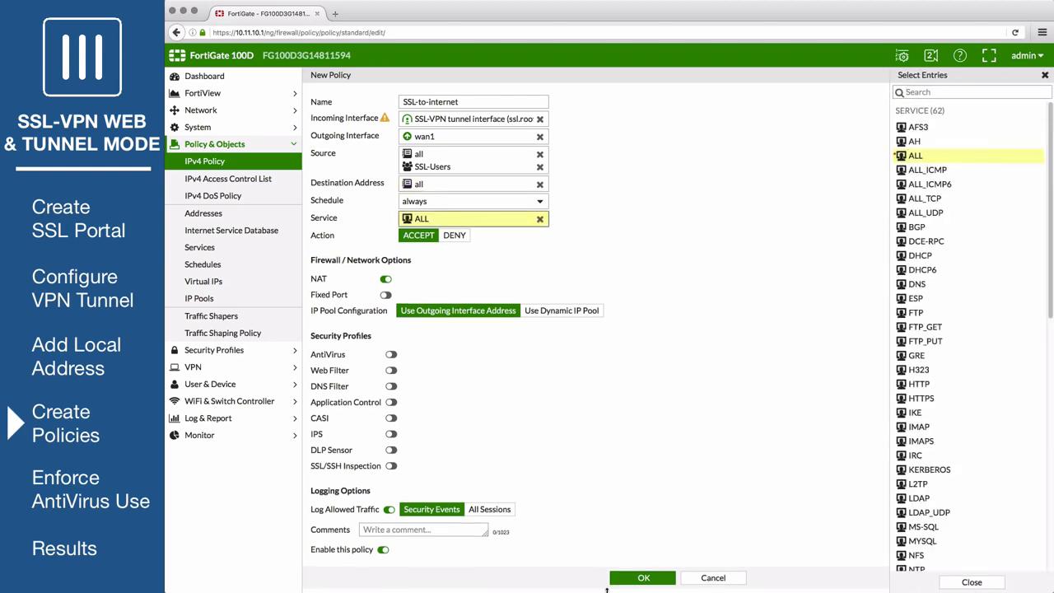
left_click(644, 578)
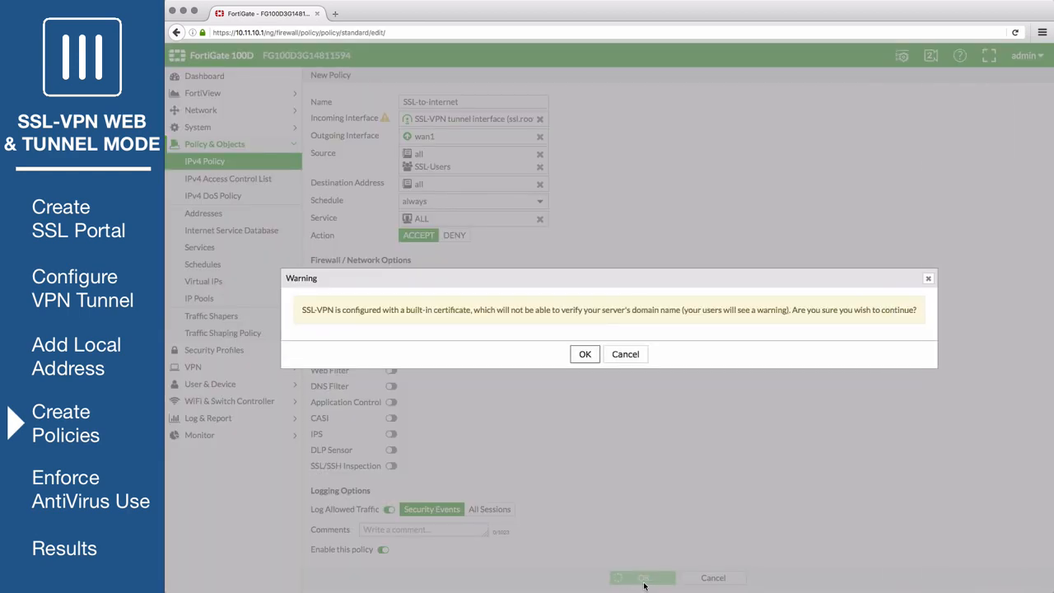
left_click(584, 355)
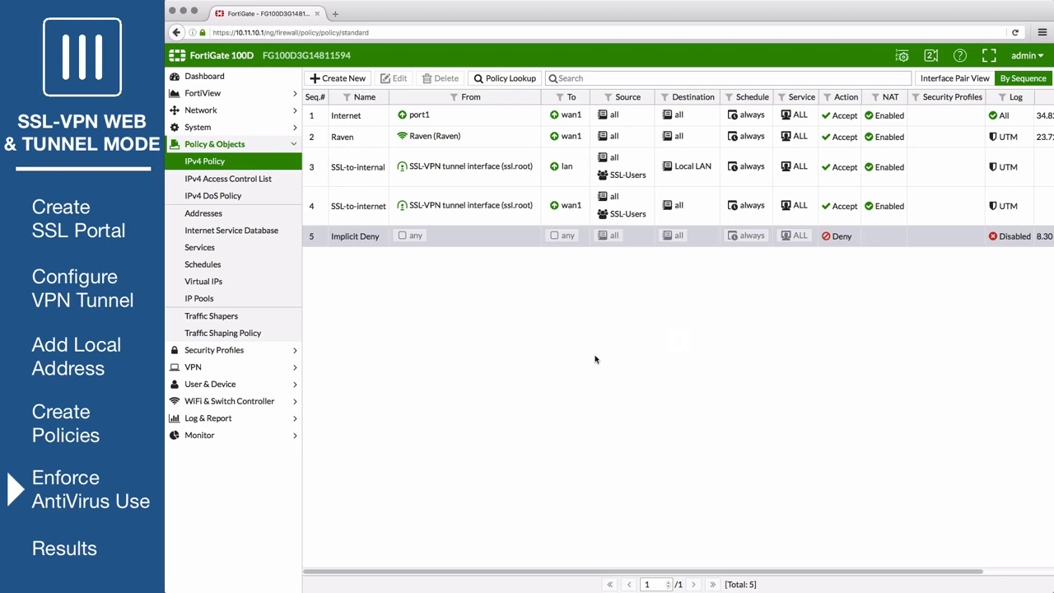
In the dashboard's CLI console, set host-check to av on the full-access SSL-VPN web portal and end the configuration
left_click(267, 76)
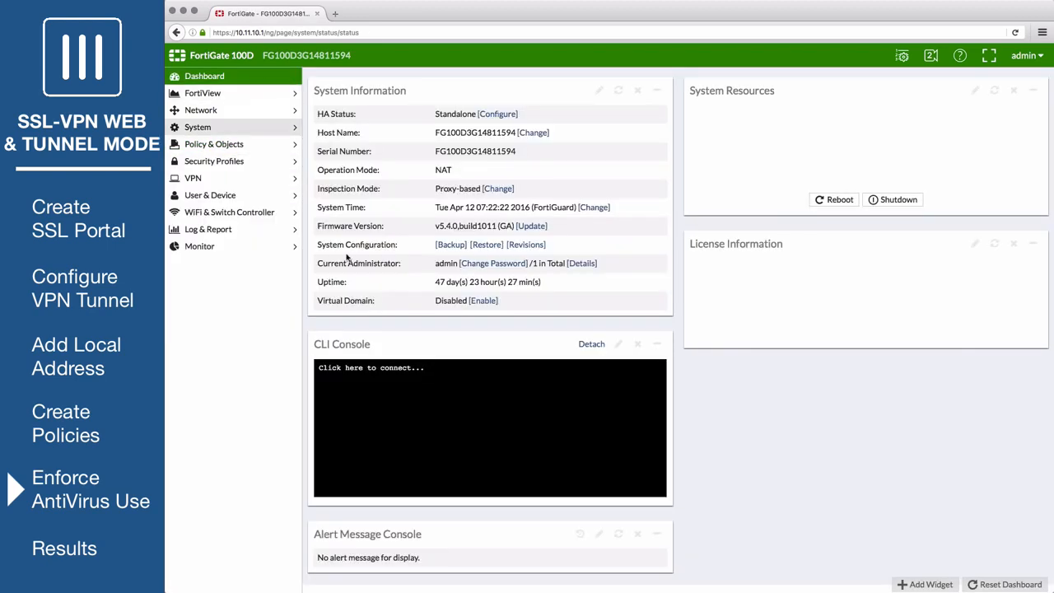
left_click(417, 396)
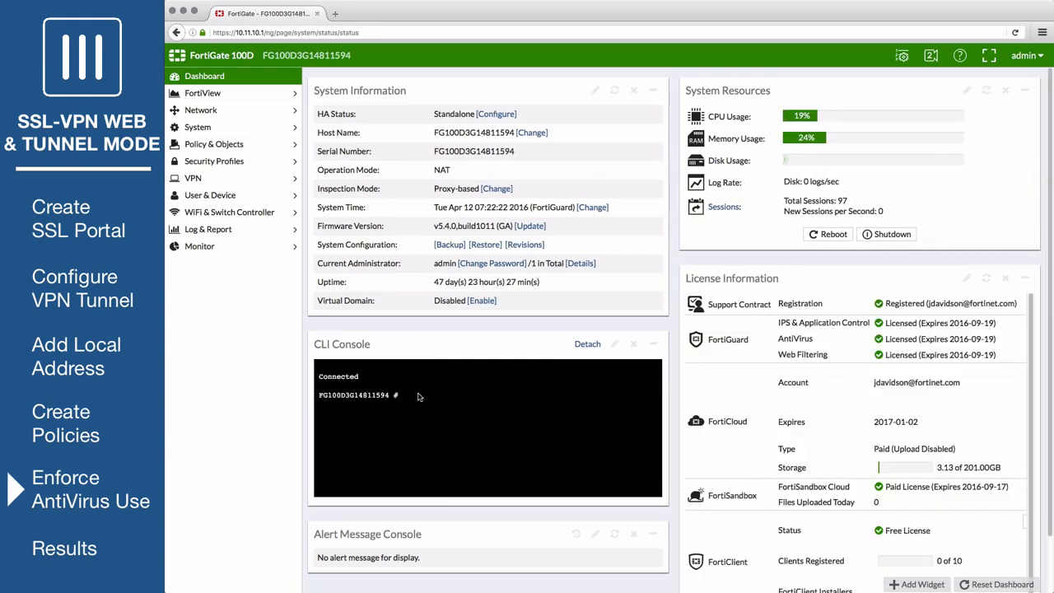
type("config v")
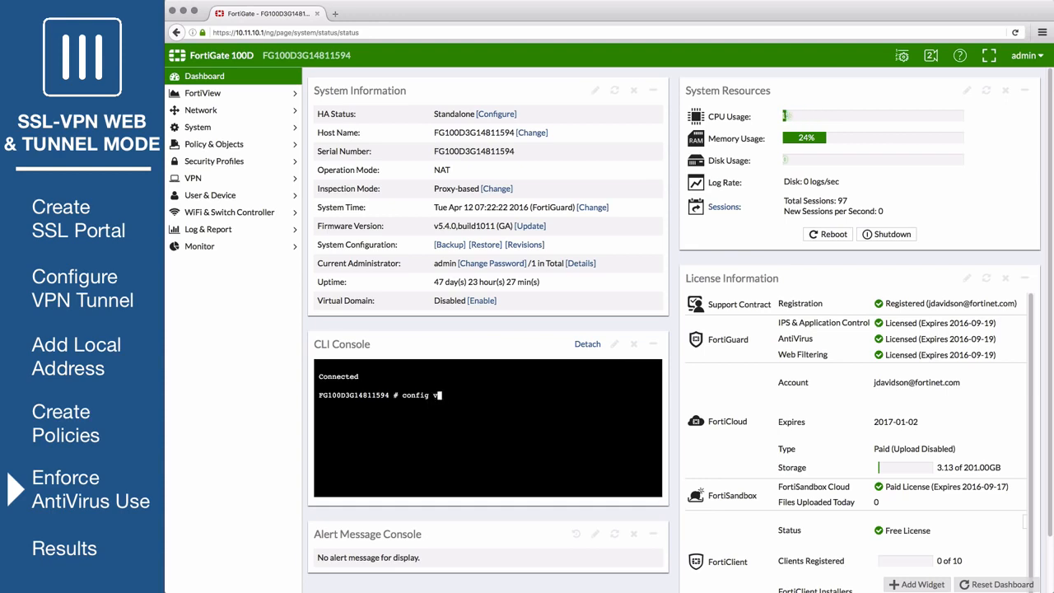
type("pn ssl web portal")
key("Return")
type("edit full-")
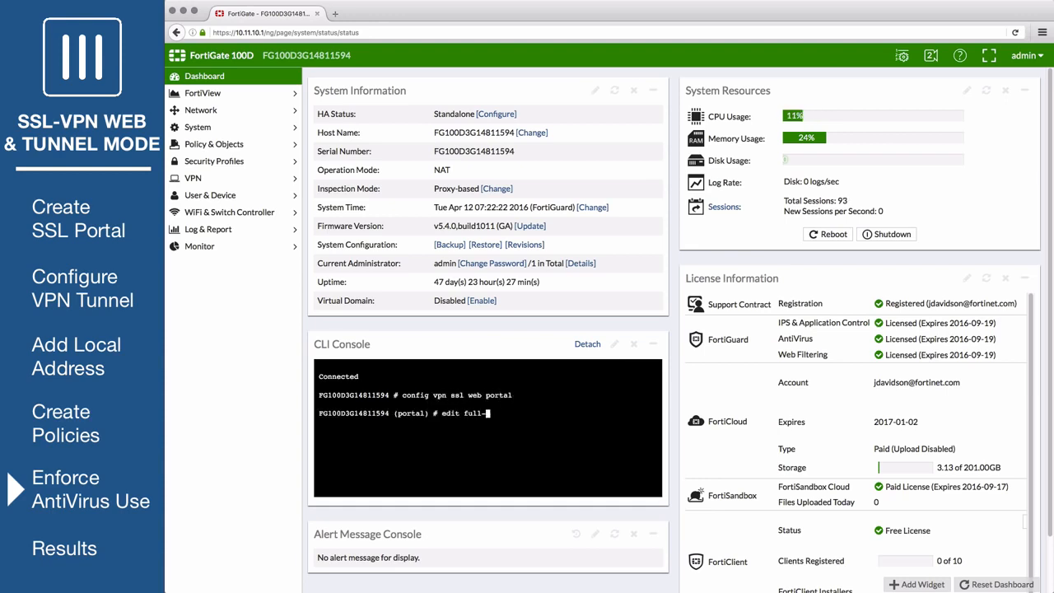
type("access")
key("Return")
type("s")
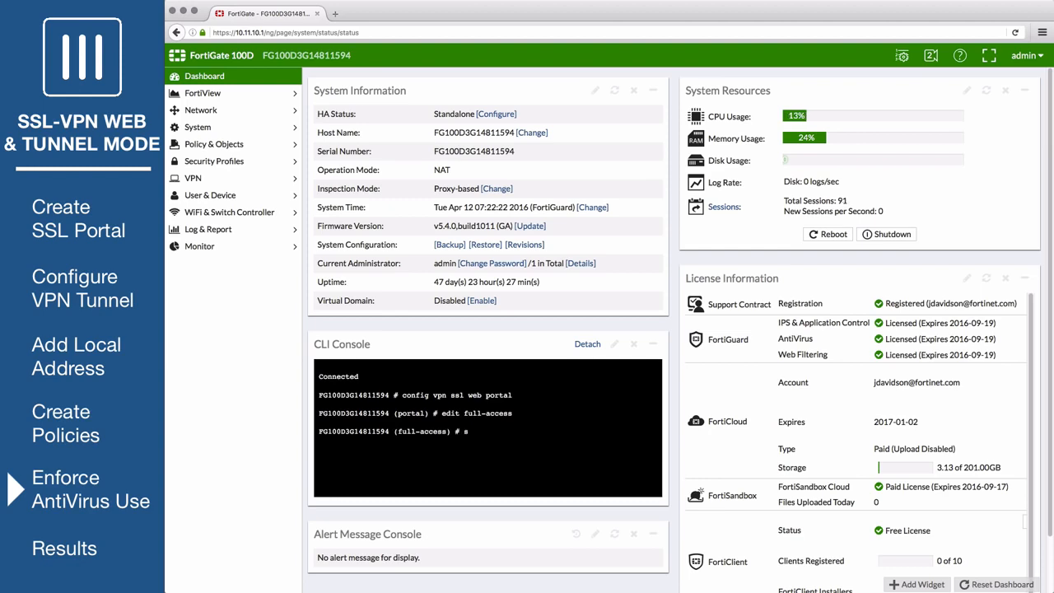
type("et host-check av")
key("Return")
type("end")
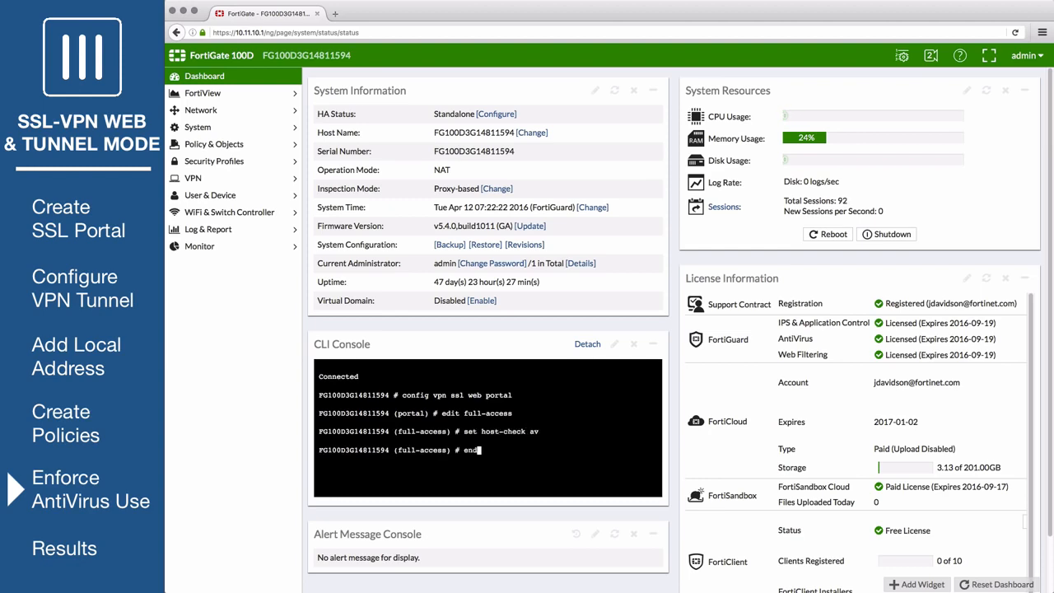
key("Return")
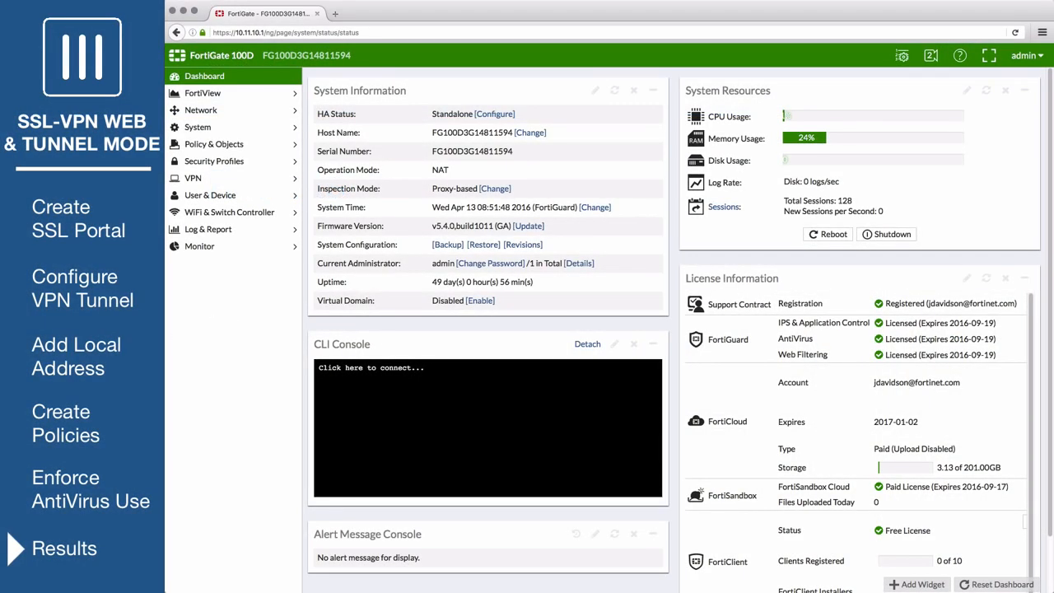
key("super+n")
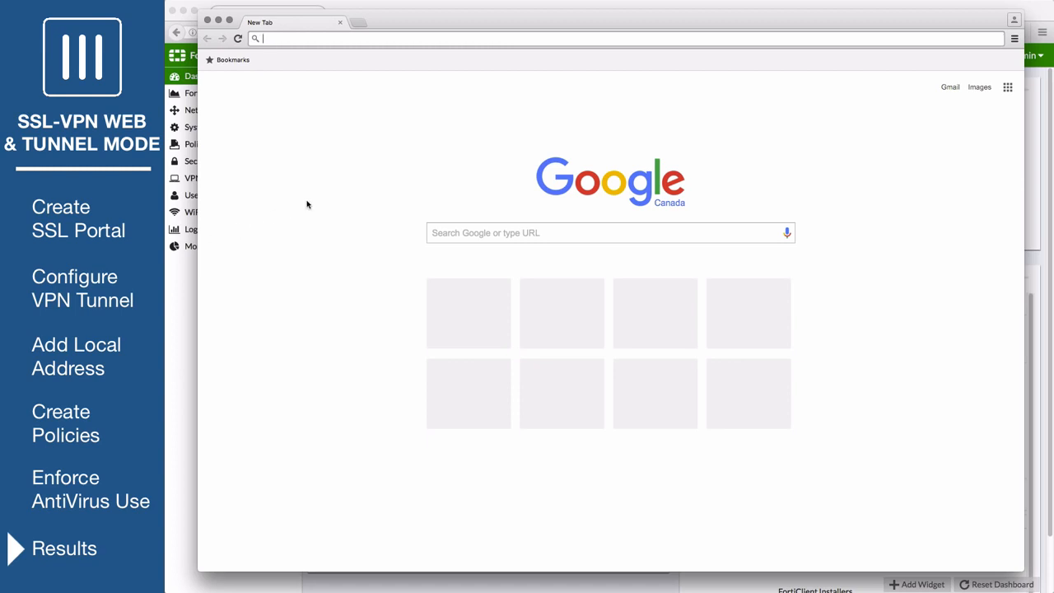
type("https://172.20.121.12:10443/")
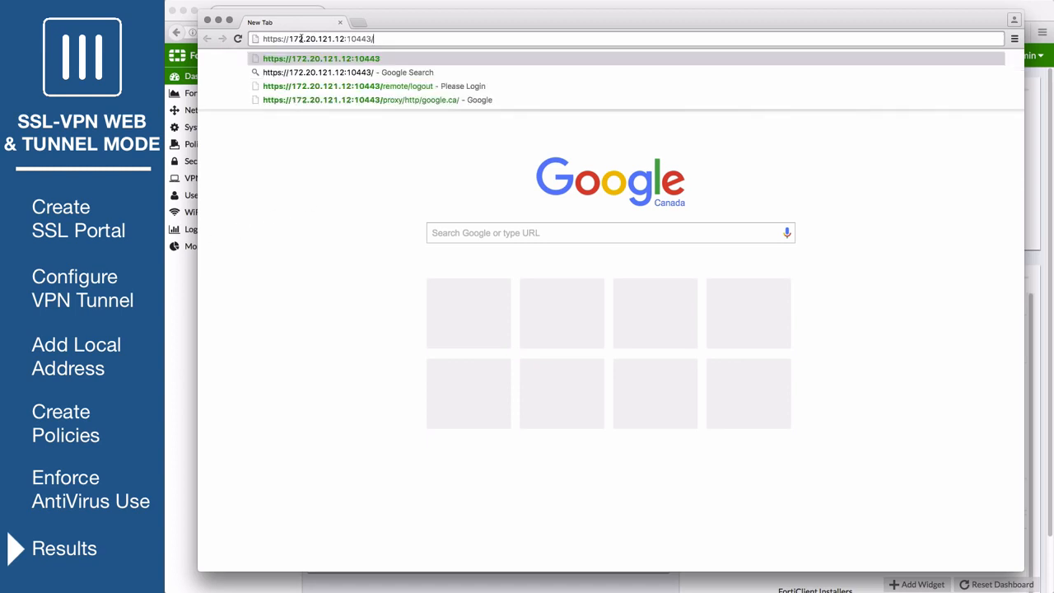
key("Return")
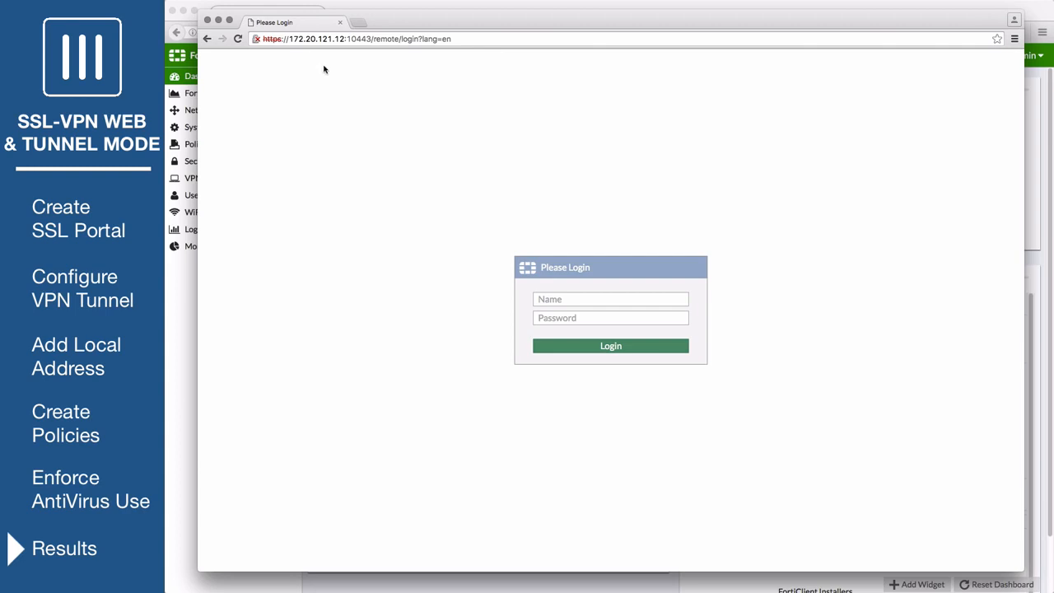
Log in to the SSL-VPN portal with the test user's name and password
left_click(572, 299)
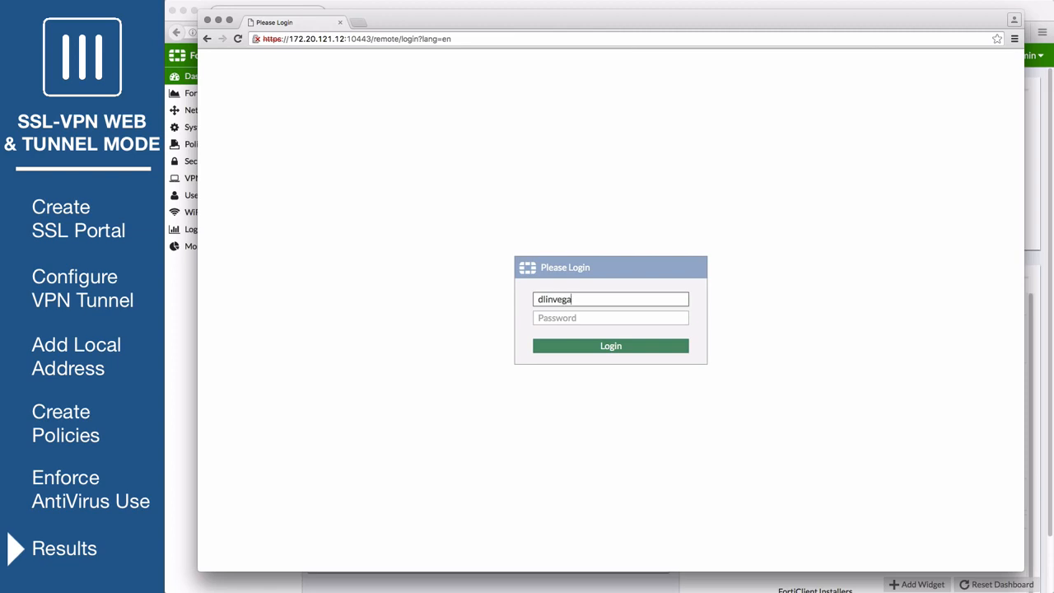
key("Tab")
type("****")
key("Return")
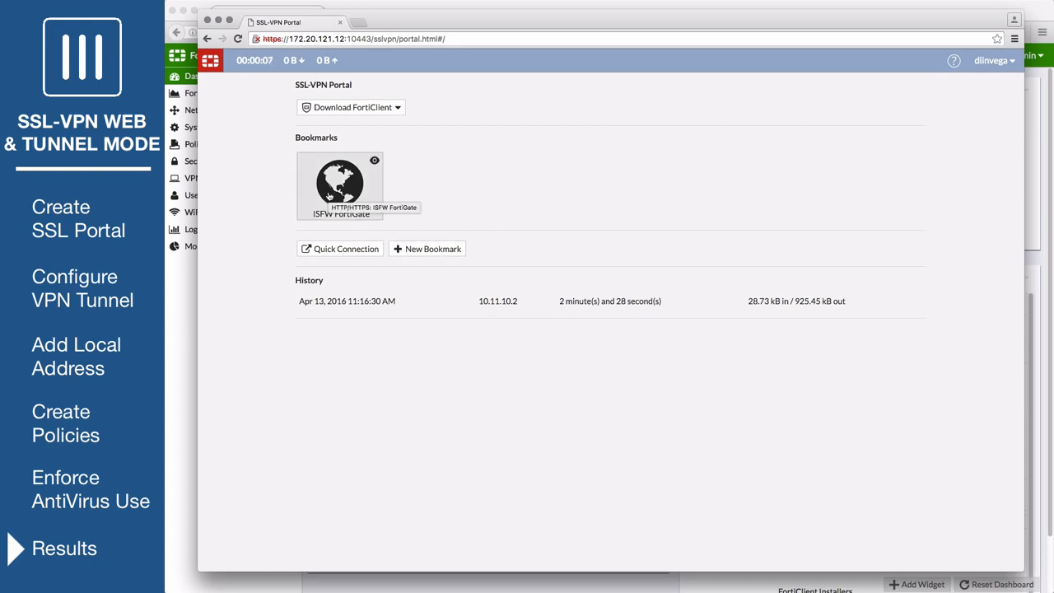
Use Quick Connection in the SSL-VPN portal to launch the HTTP/HTTPS URL google.ca
left_click(334, 250)
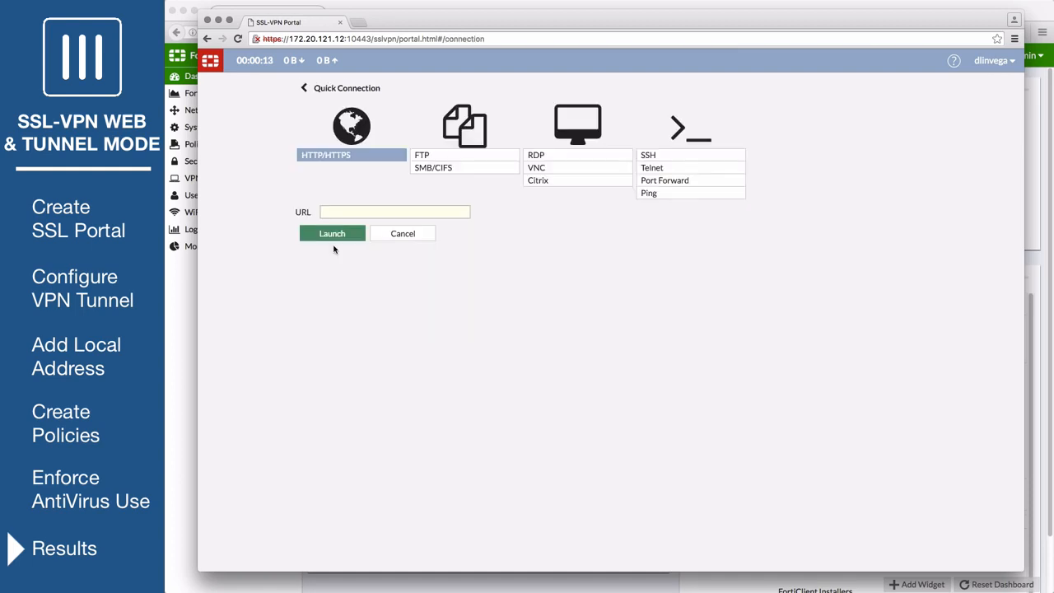
left_click(337, 212)
type("google")
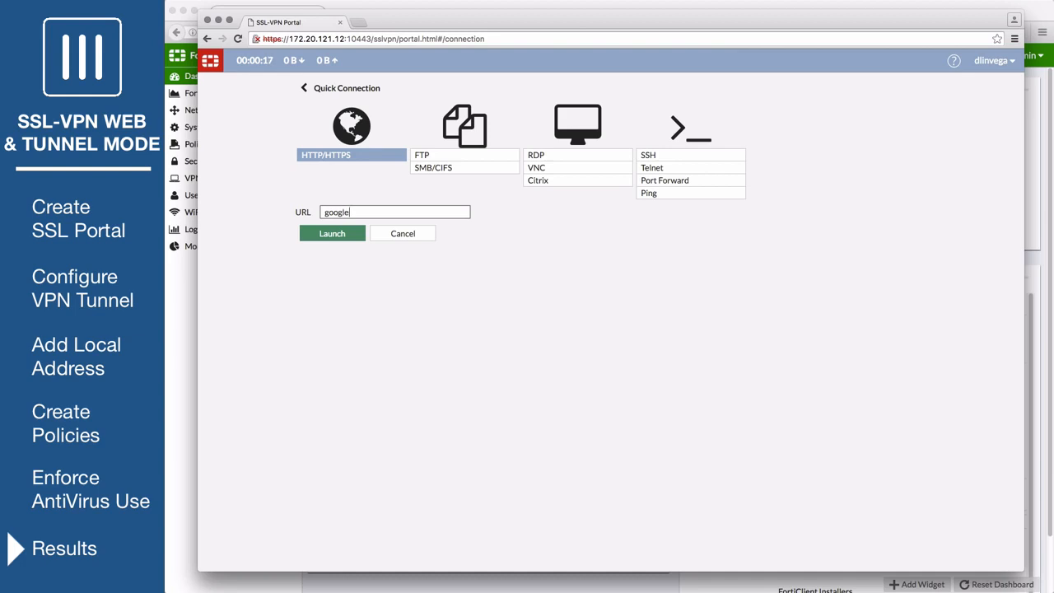
type(".ca")
left_click(314, 236)
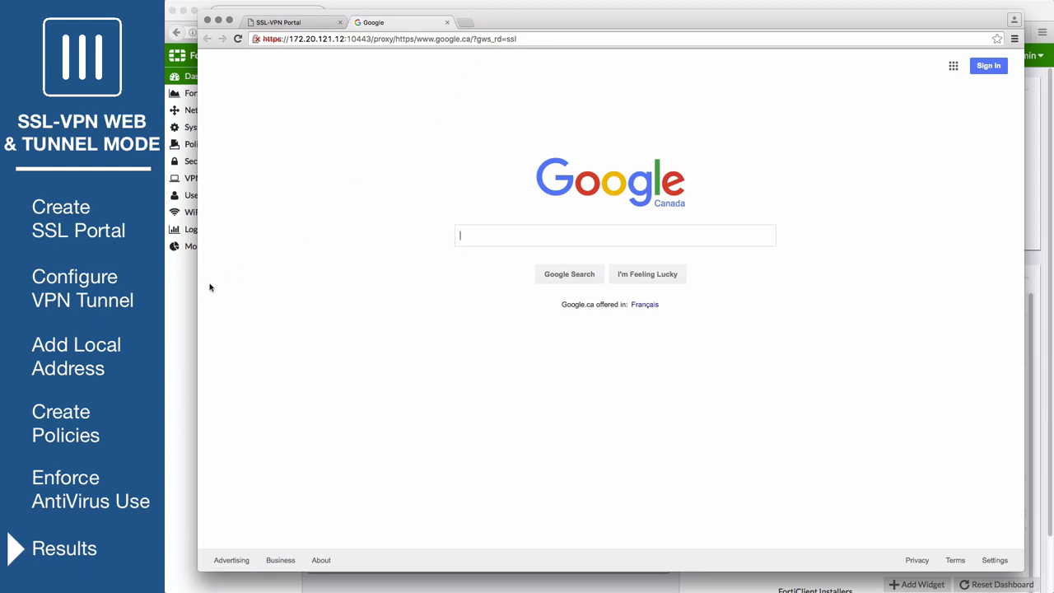
Switch to the FortiGate admin window and open the SSL-VPN Monitor
left_click(180, 299)
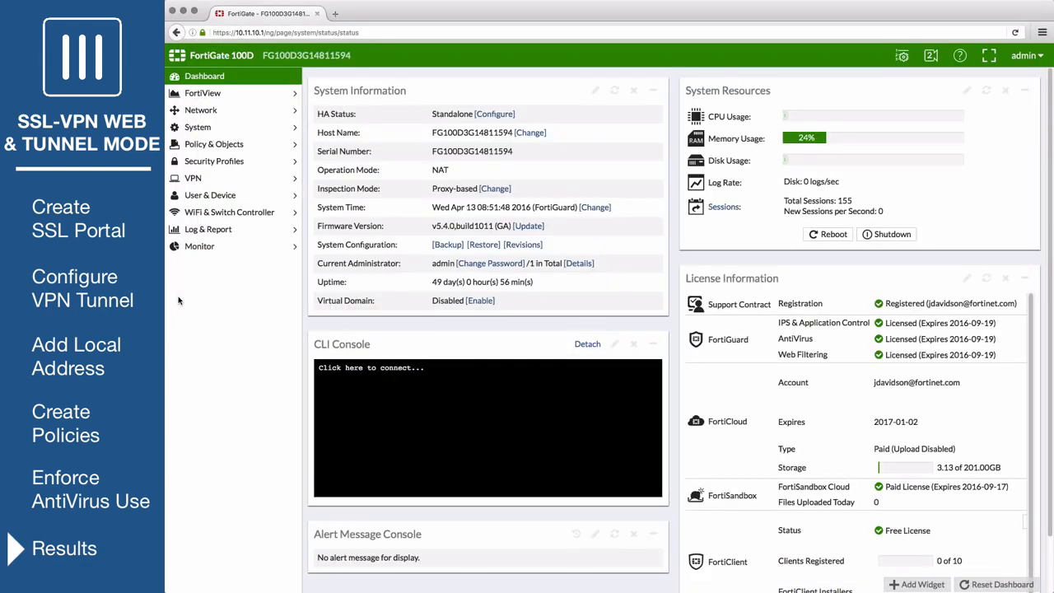
left_click(201, 247)
left_click(215, 332)
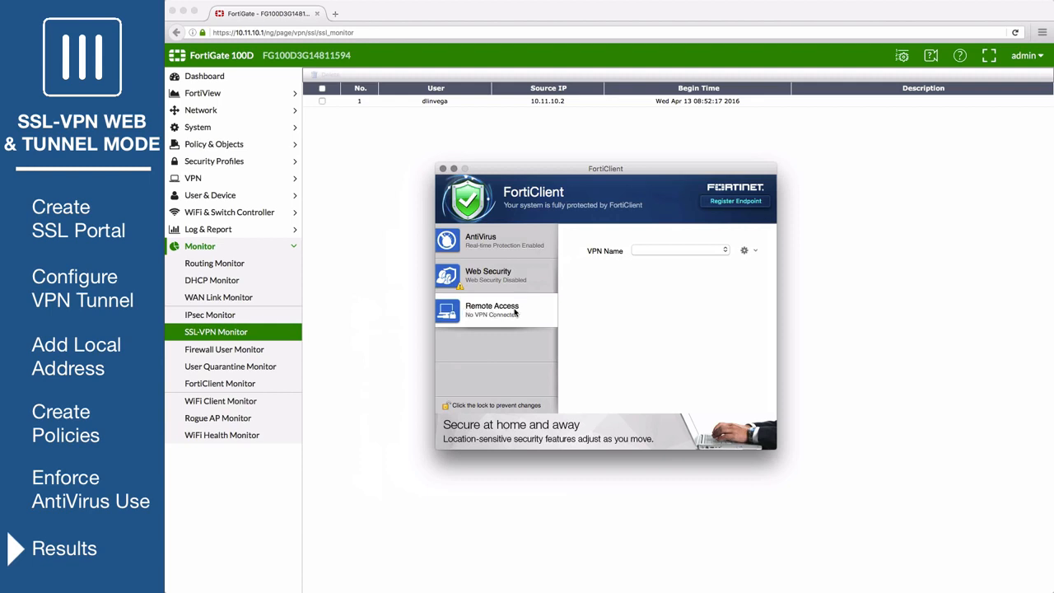
In FortiClient, add an SSL VPN connection named example-ssl to gateway 172.20.121.12 on custom port 10443, with Save Login off
left_click(745, 251)
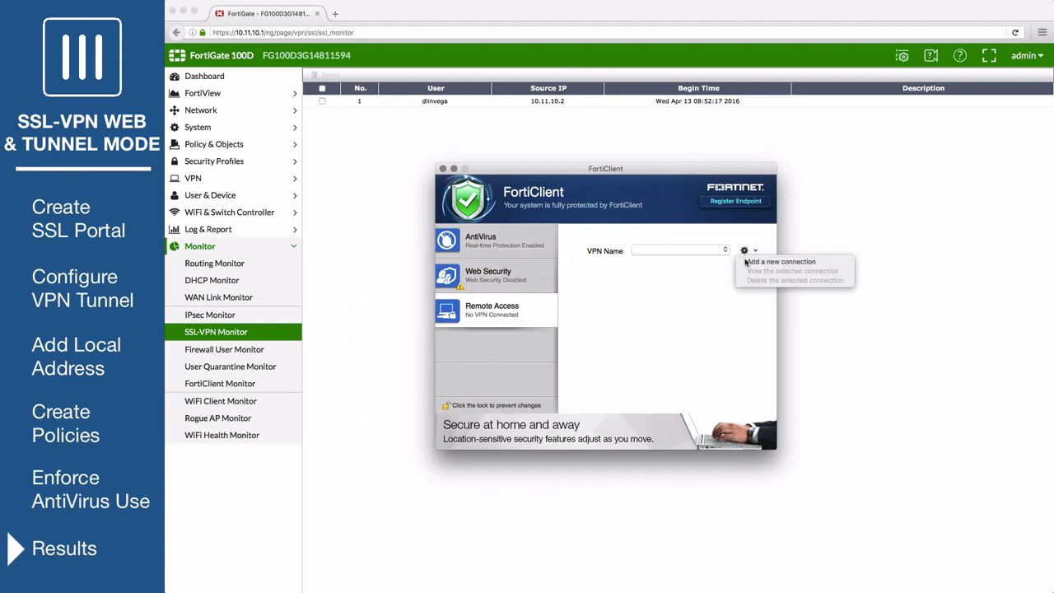
left_click(745, 262)
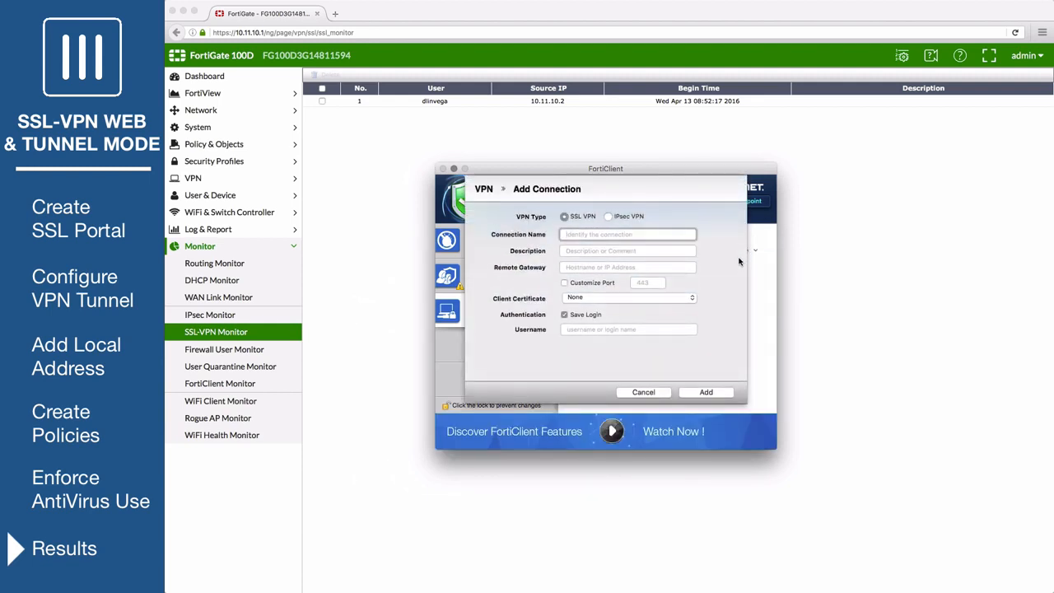
type("example-ssl")
left_click(610, 267)
type("172.20.121.12")
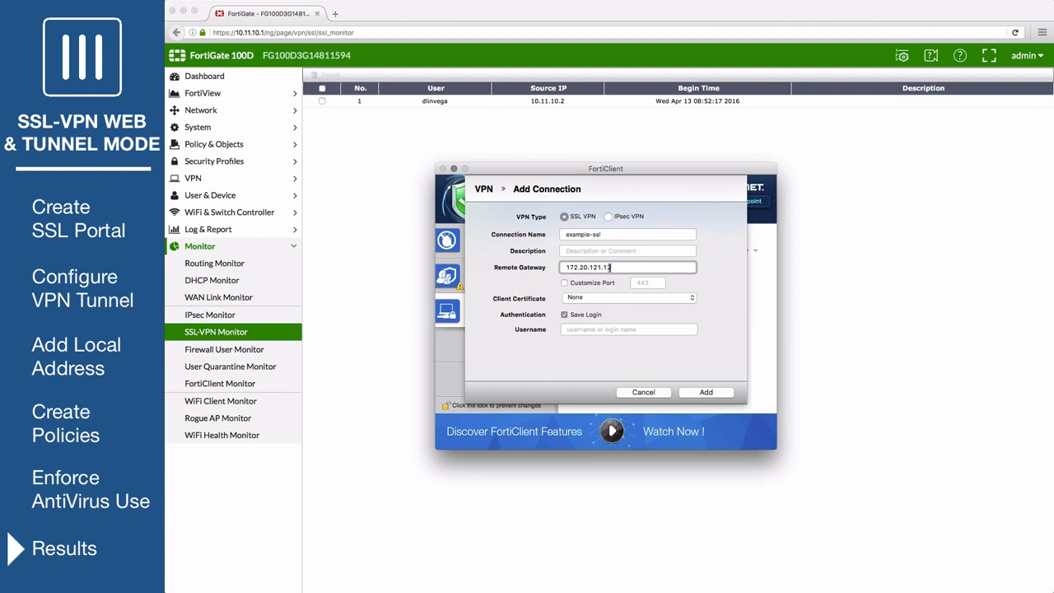
left_click(565, 282)
left_click(652, 283)
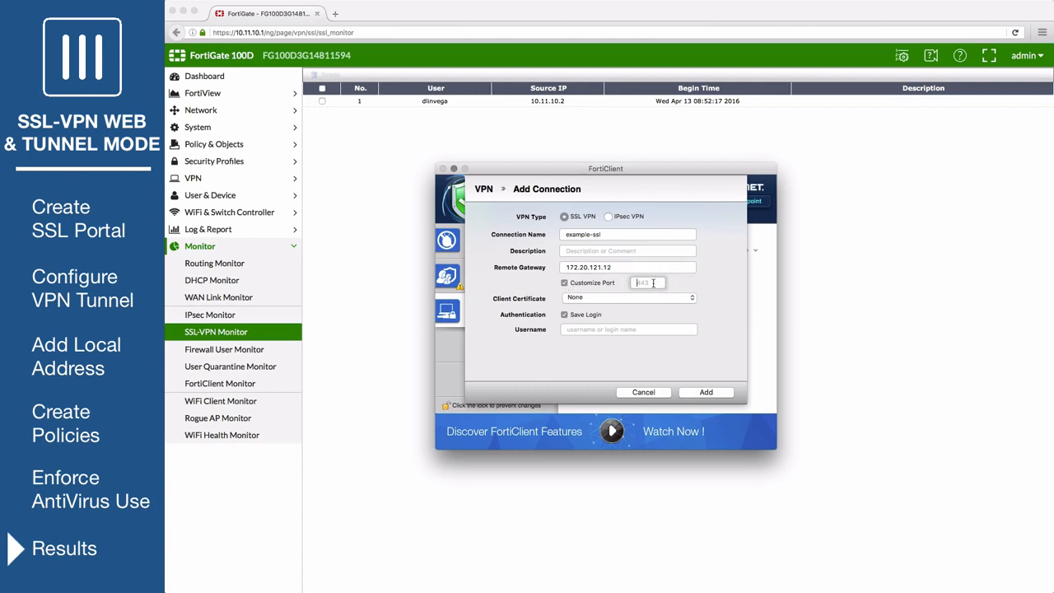
type("10443")
left_click(564, 316)
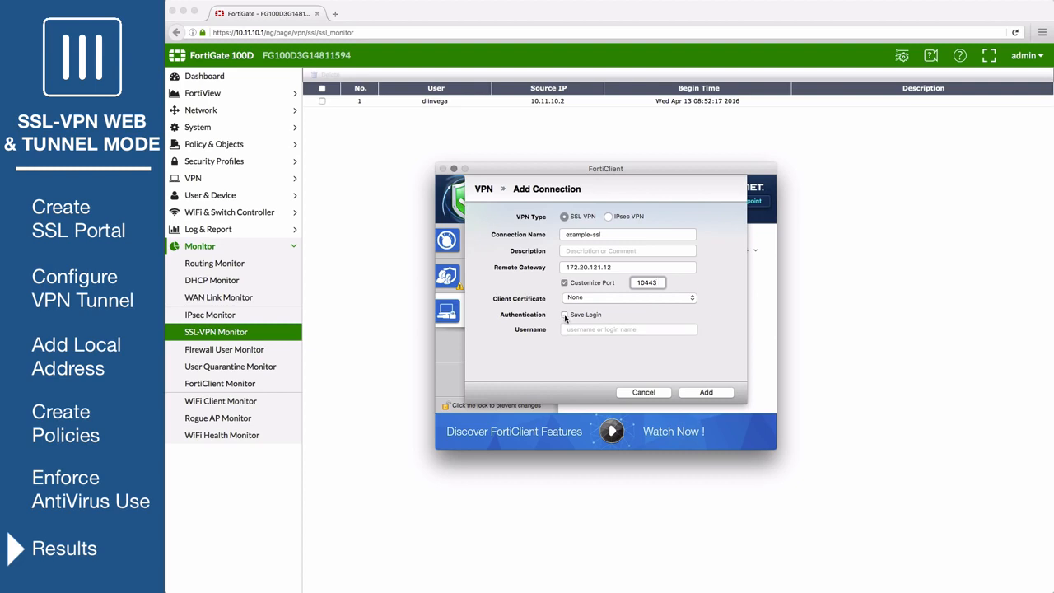
left_click(707, 393)
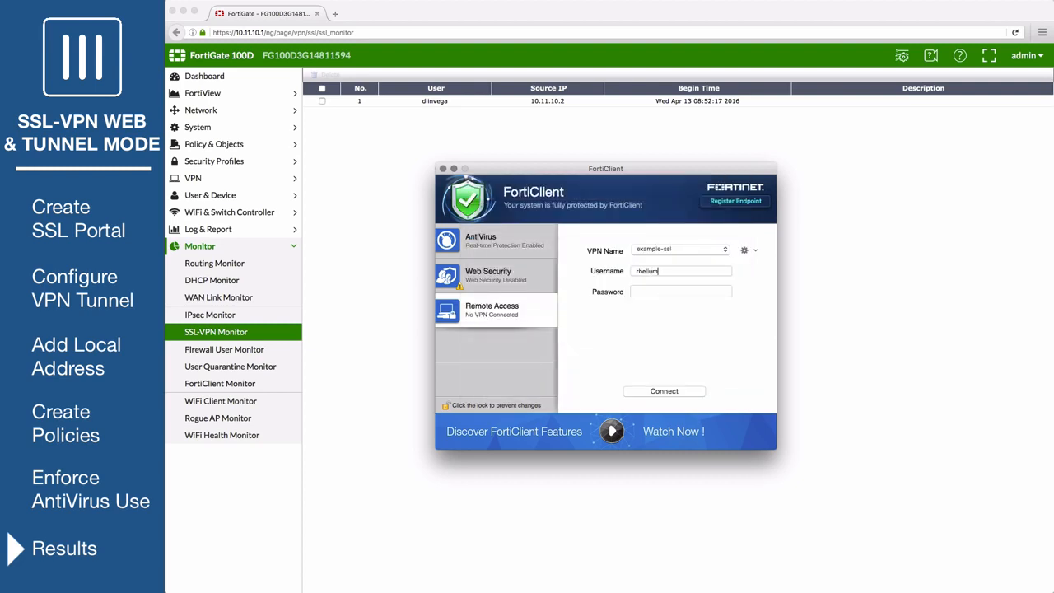
Connect through example-ssl with the test user's name and password, continuing past the invalid server certificate warning
left_click(680, 391)
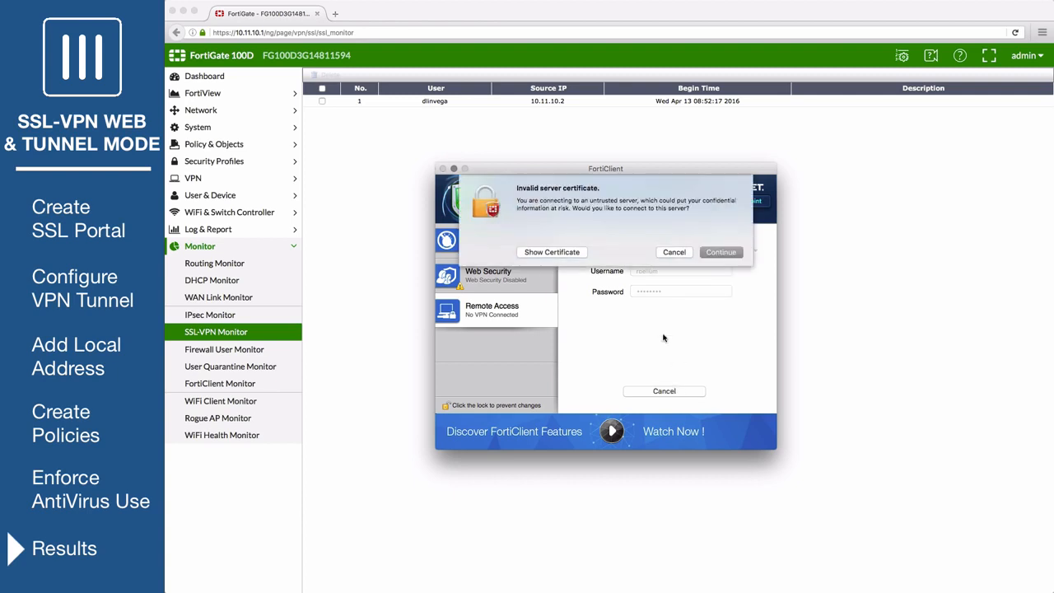
left_click(708, 251)
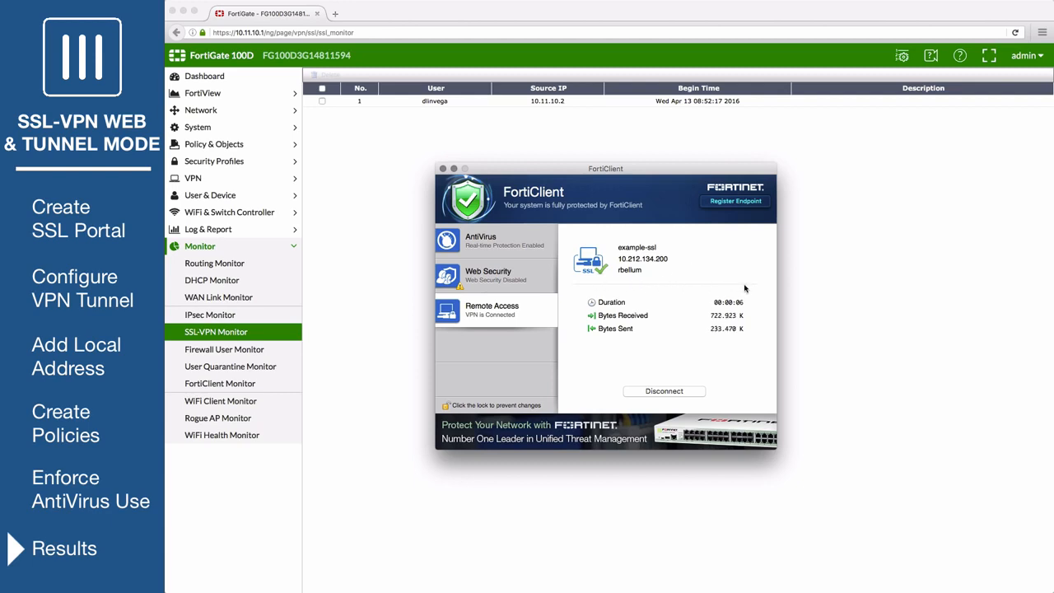
Reload the SSL-VPN Monitor to check the connected users
left_click(384, 310)
left_click(222, 334)
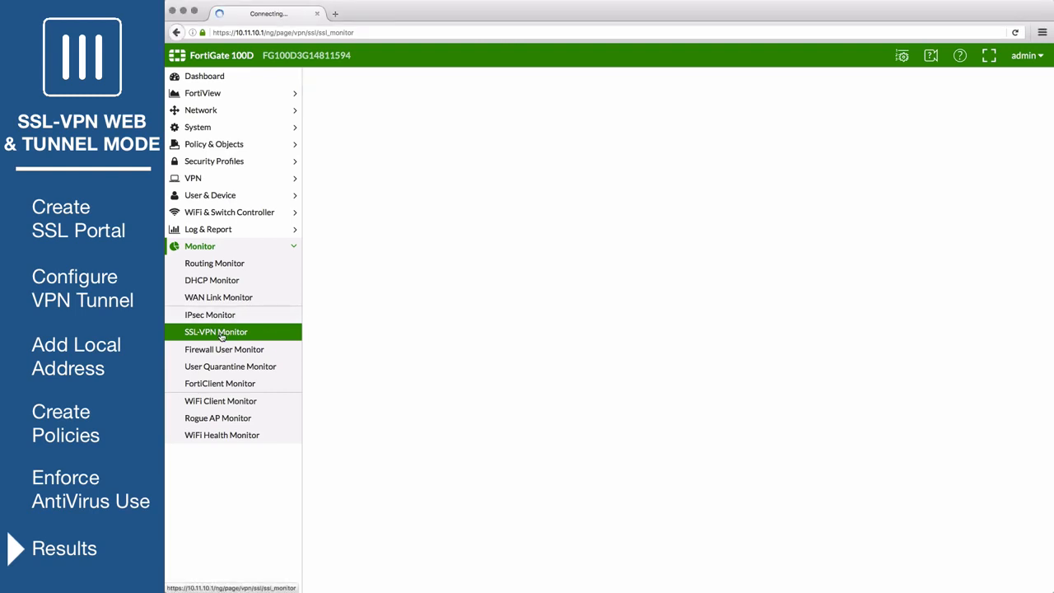